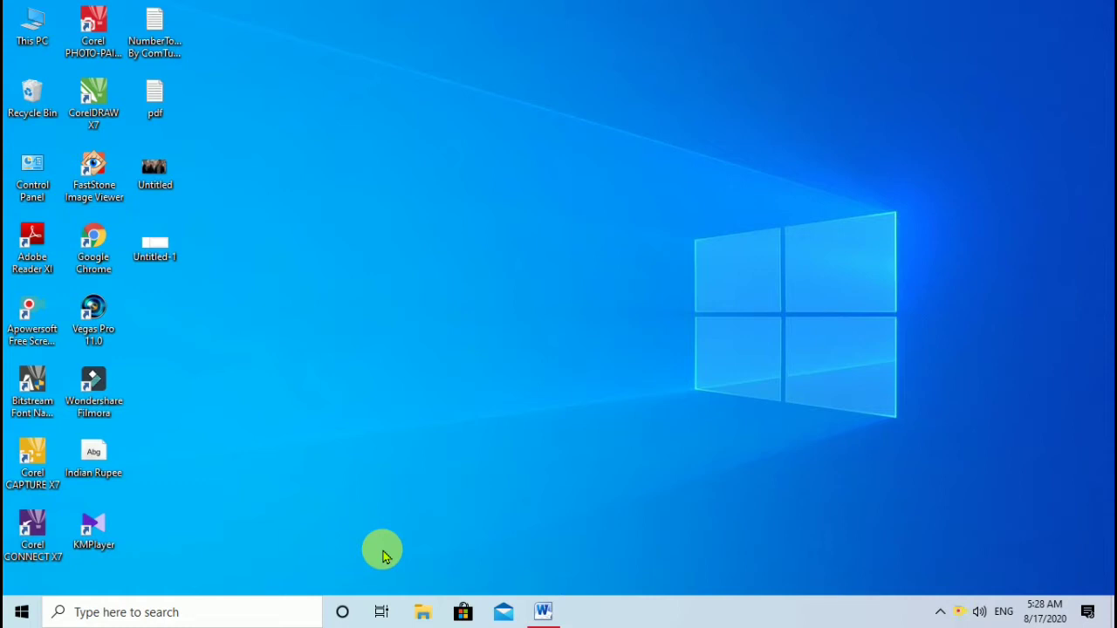
# Step: Restore the Word document and scroll sideways to centre the three-column number table
pyautogui.click(546, 618)
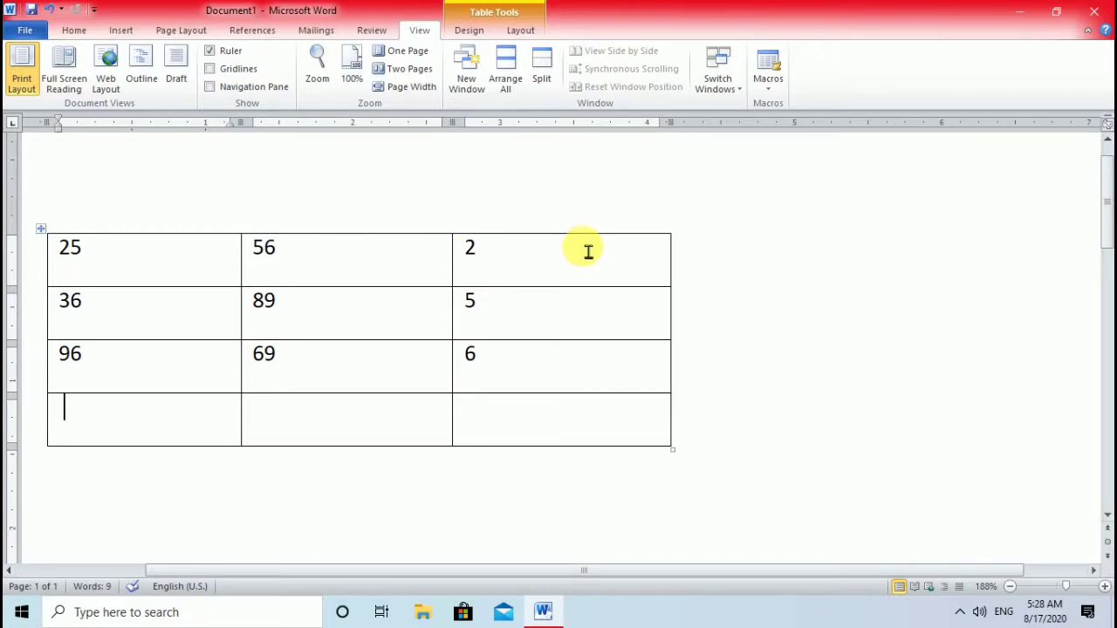
pyautogui.moveTo(571, 569); pyautogui.dragTo(466, 572)
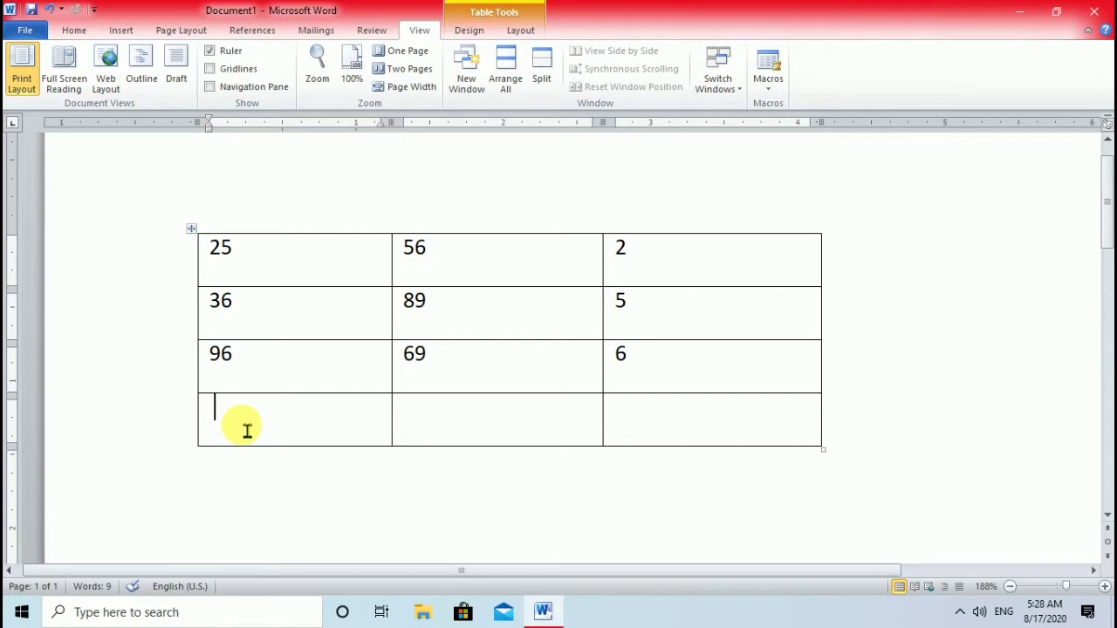
# Step: Insert field braces in the bottom-left cell and enter =SUM( inside them
pyautogui.hotkey('ctrl', 'F9')
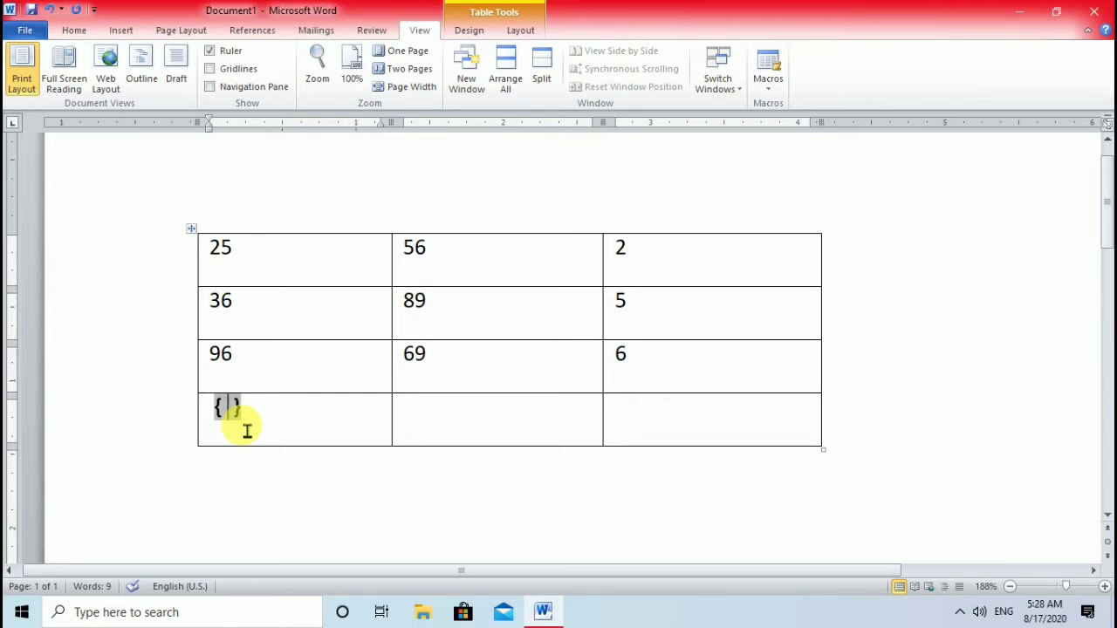
pyautogui.write('=')
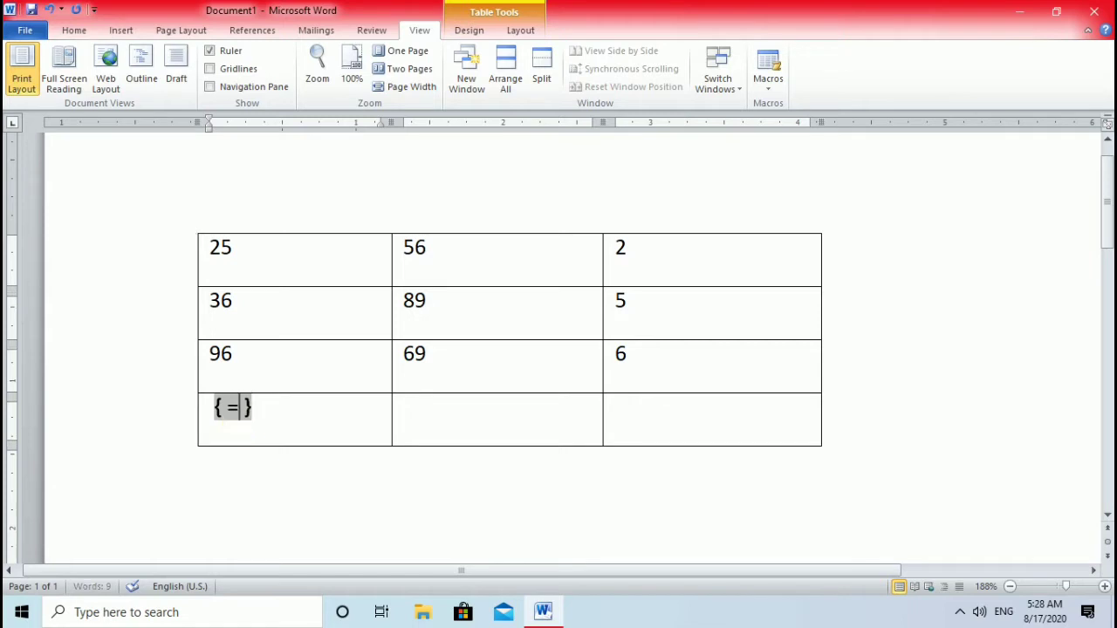
pyautogui.write('SU')
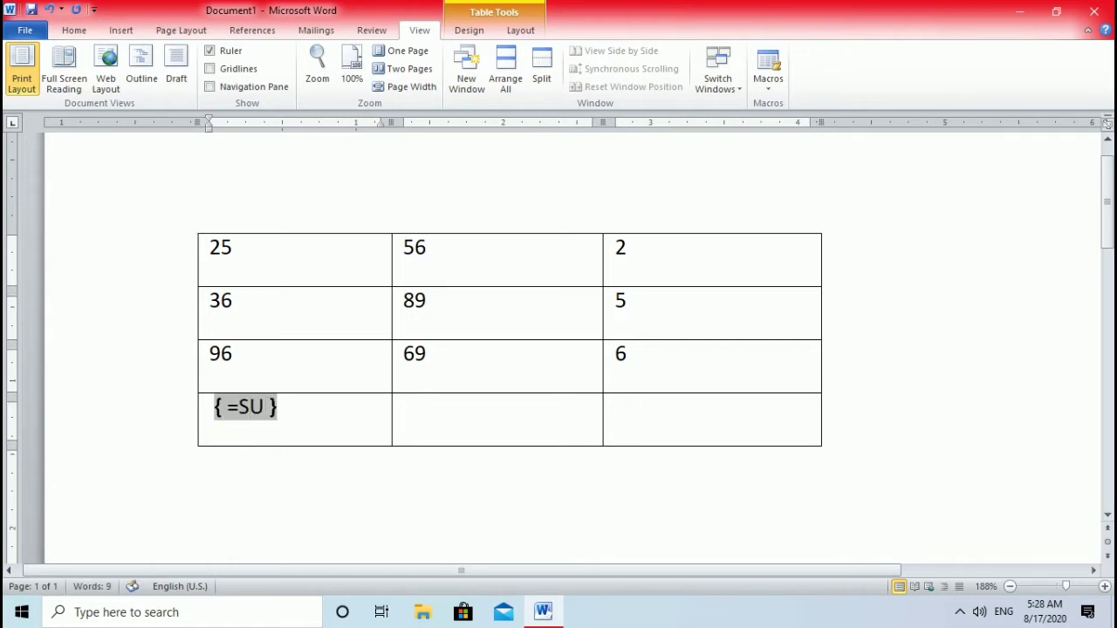
pyautogui.write('M')
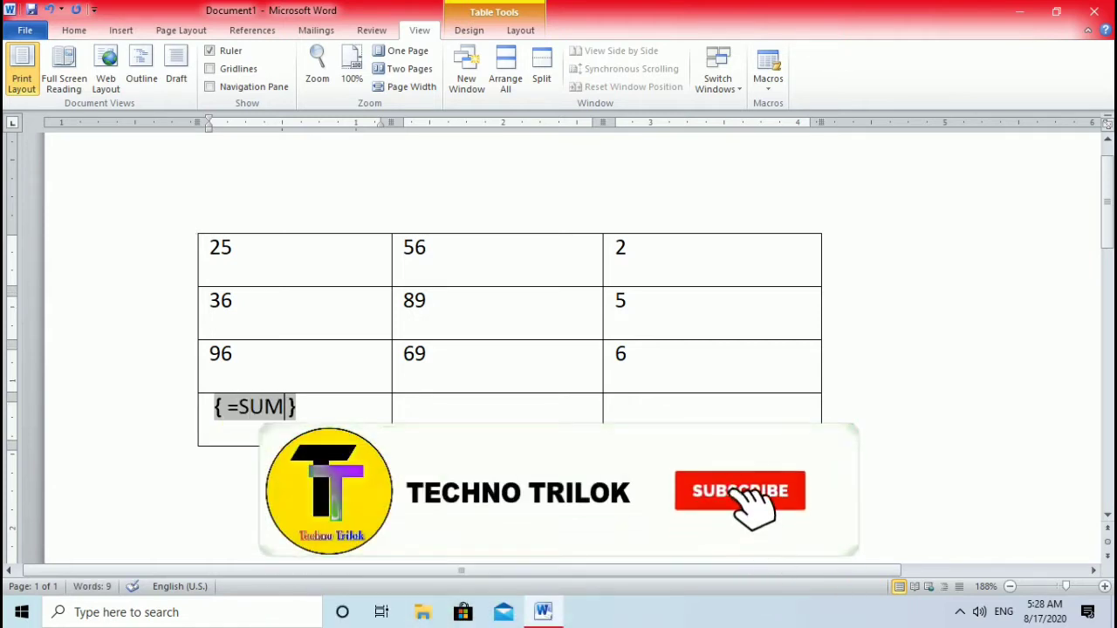
pyautogui.write('(')
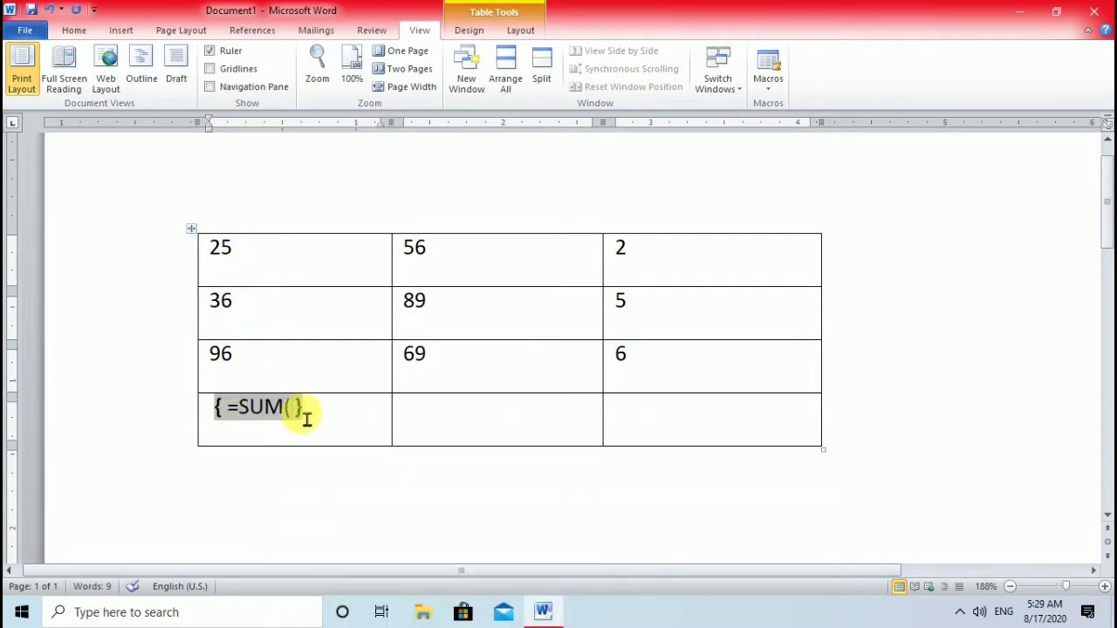
pyautogui.click(261, 239)
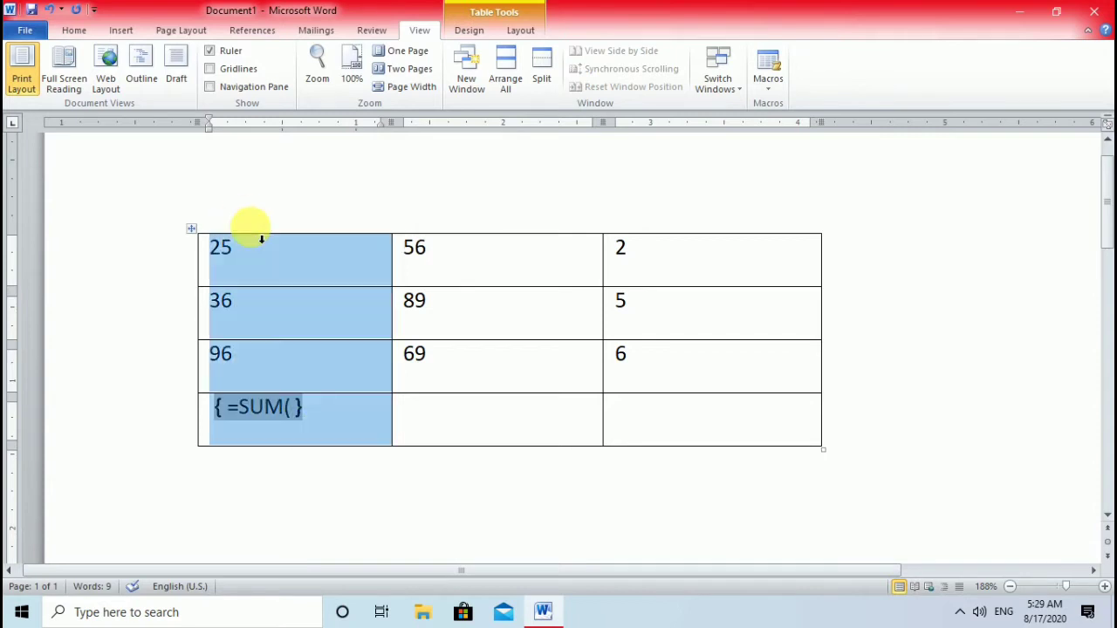
pyautogui.click(477, 233)
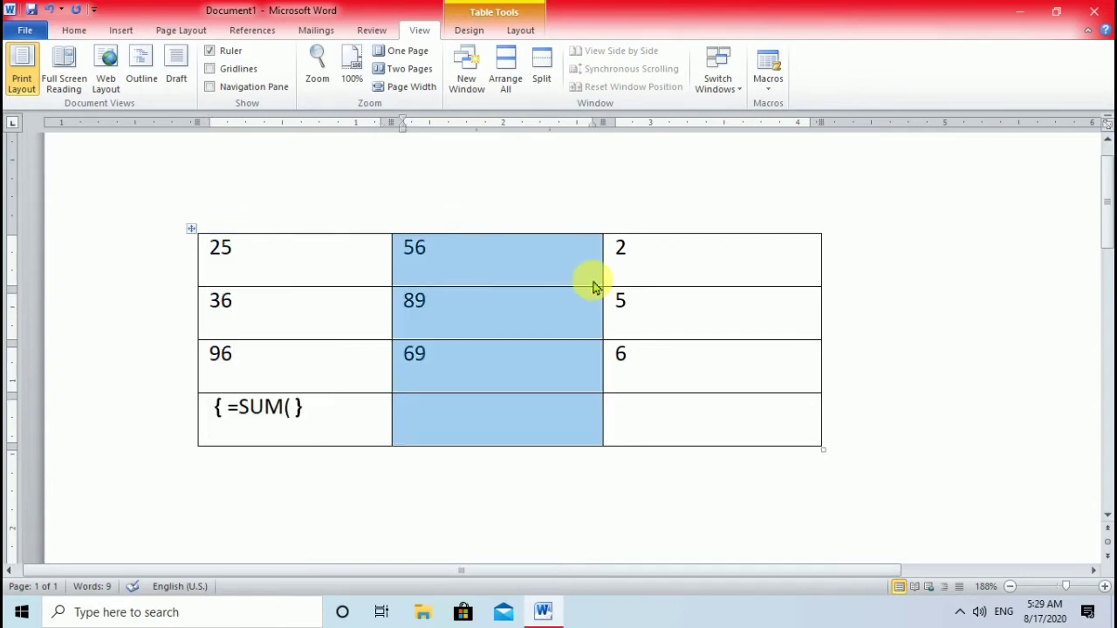
pyautogui.click(703, 234)
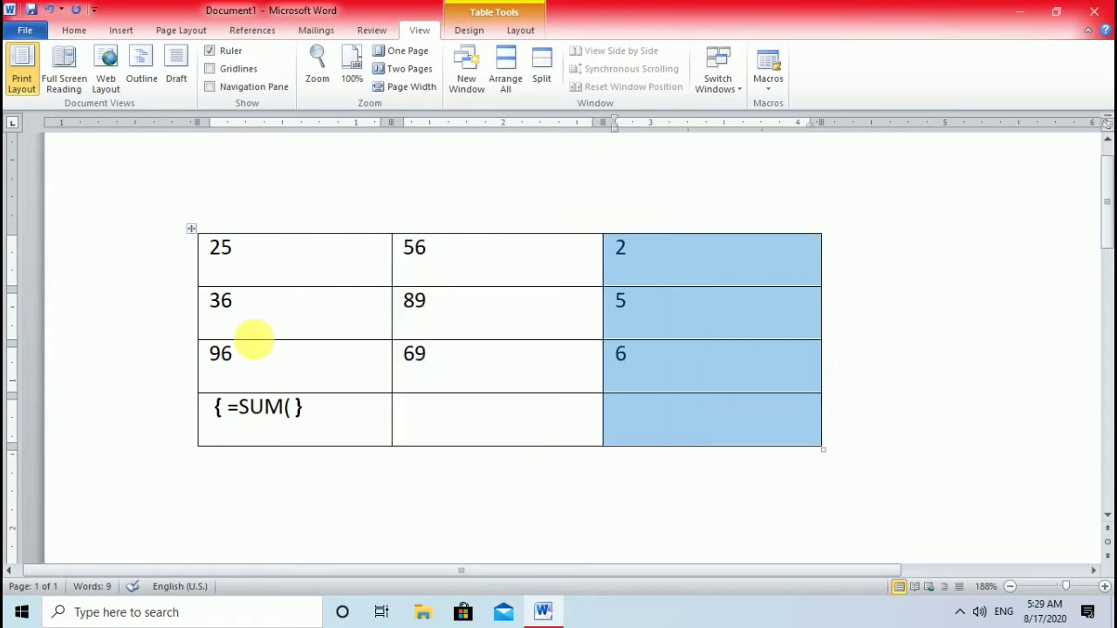
pyautogui.click(210, 267)
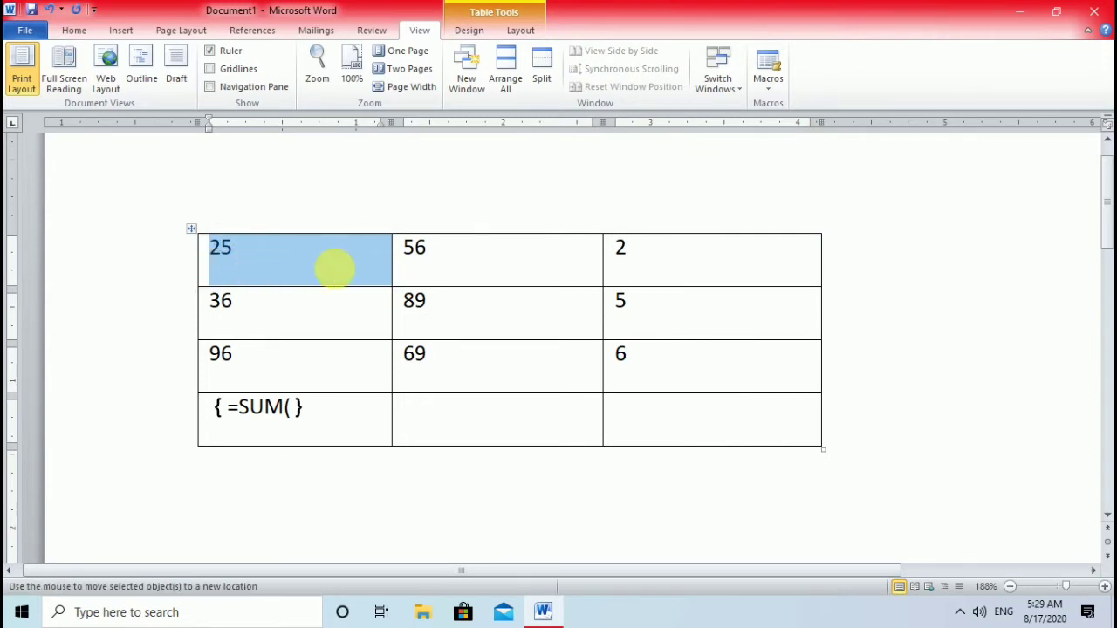
pyautogui.click(273, 269)
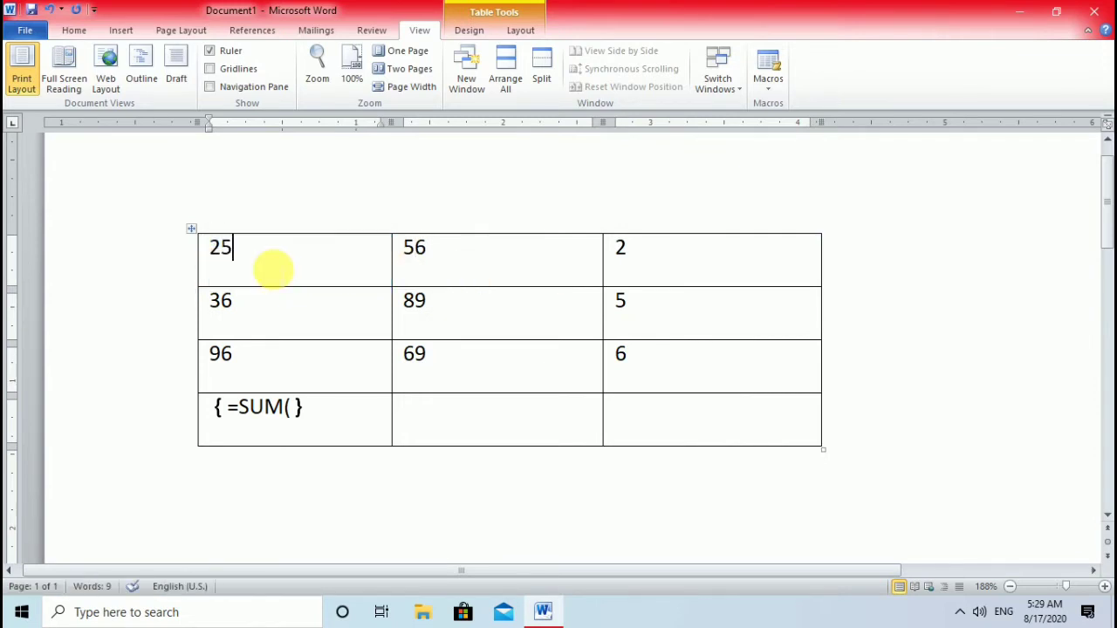
pyautogui.click(208, 321)
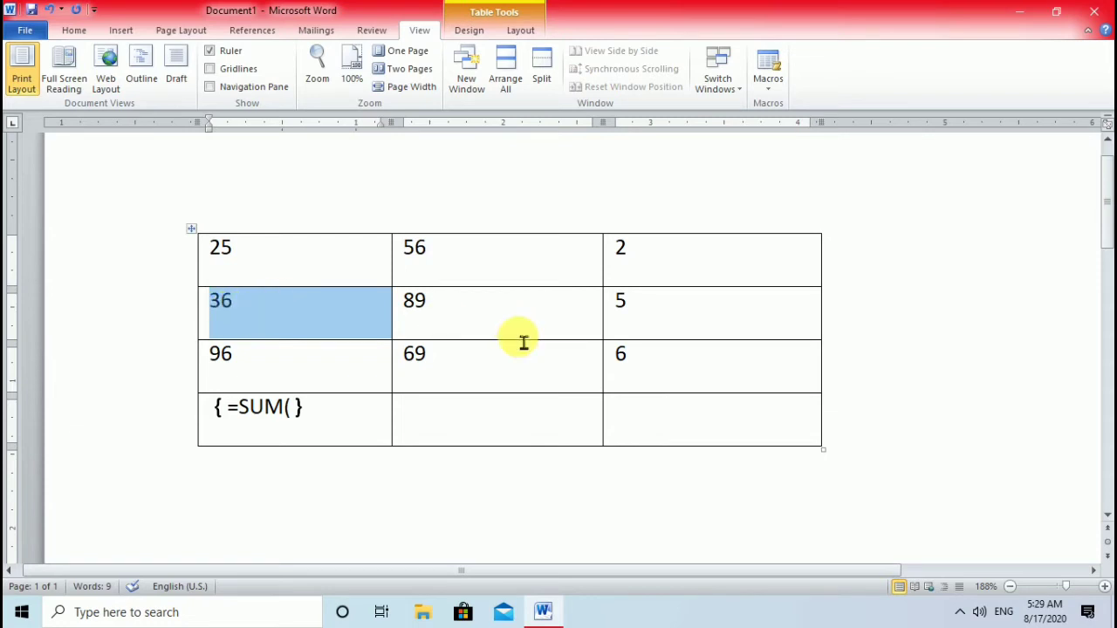
pyautogui.click(228, 372)
pyautogui.moveTo(228, 372); pyautogui.dragTo(680, 373)
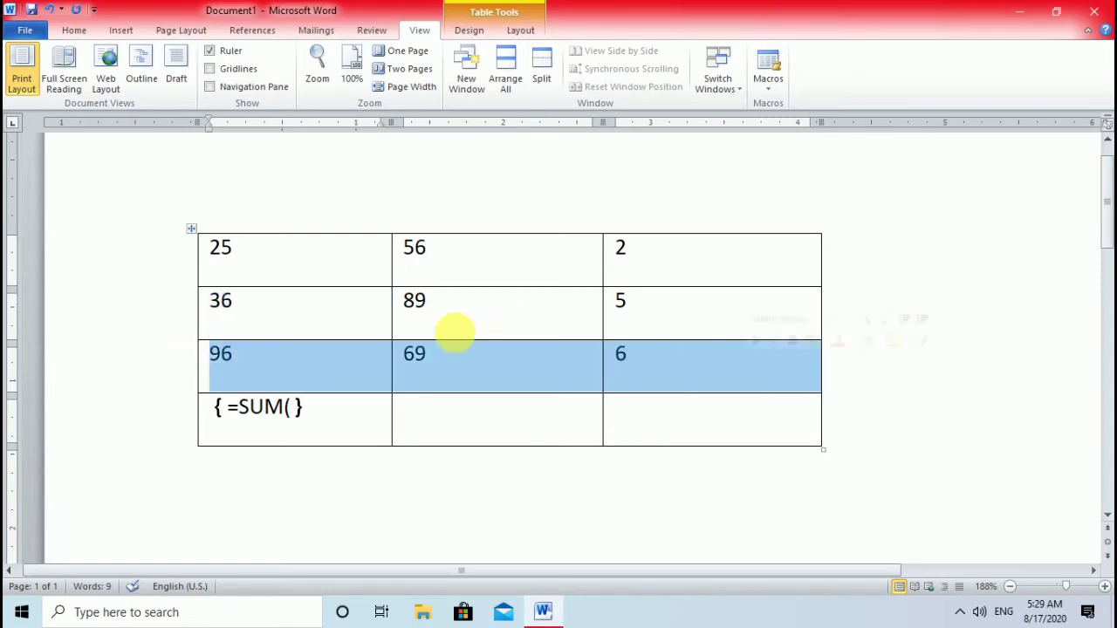
pyautogui.click(157, 299)
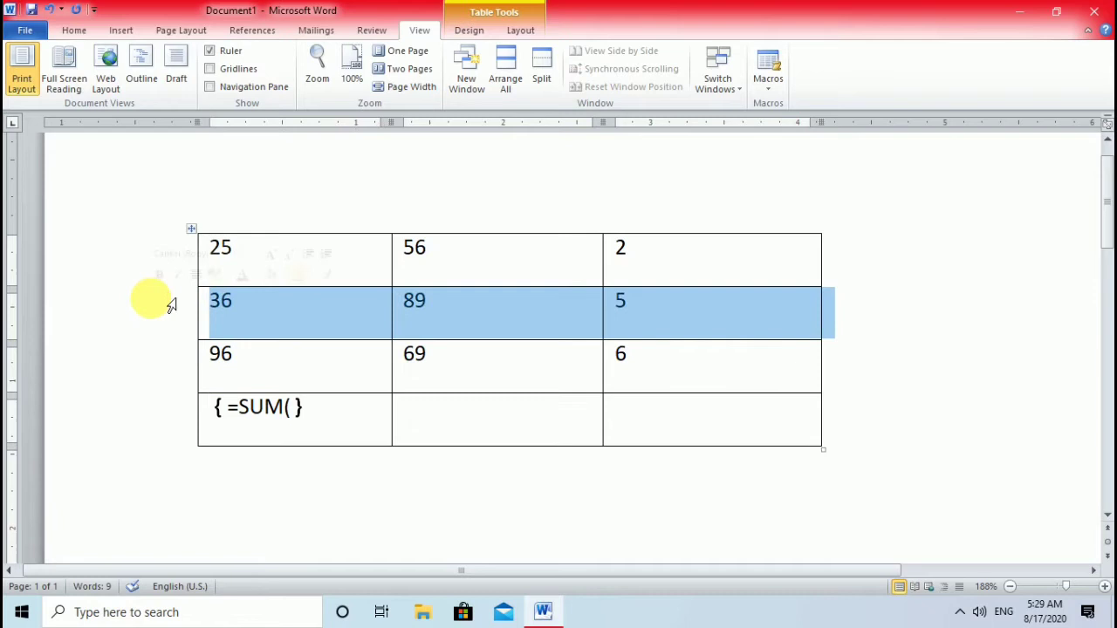
pyautogui.click(174, 345)
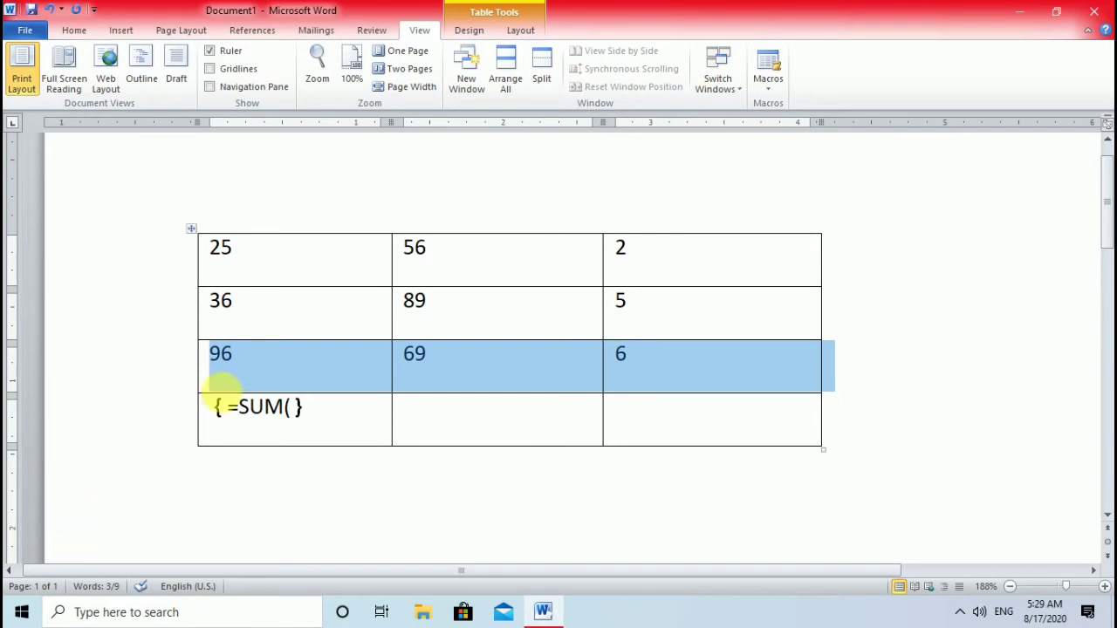
pyautogui.doubleClick(282, 237)
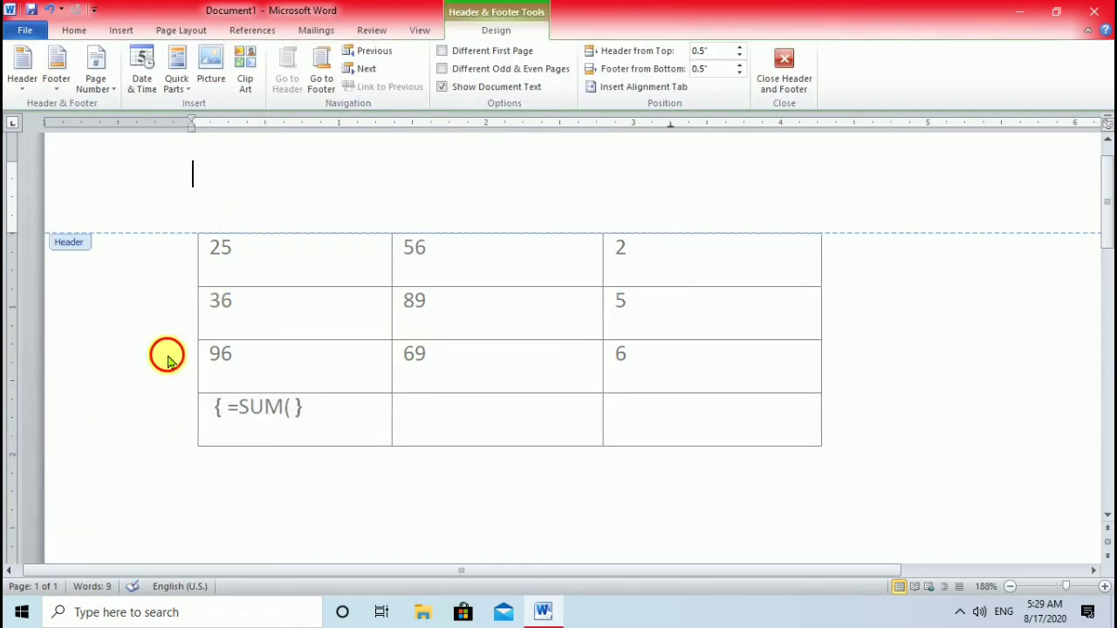
pyautogui.doubleClick(274, 262)
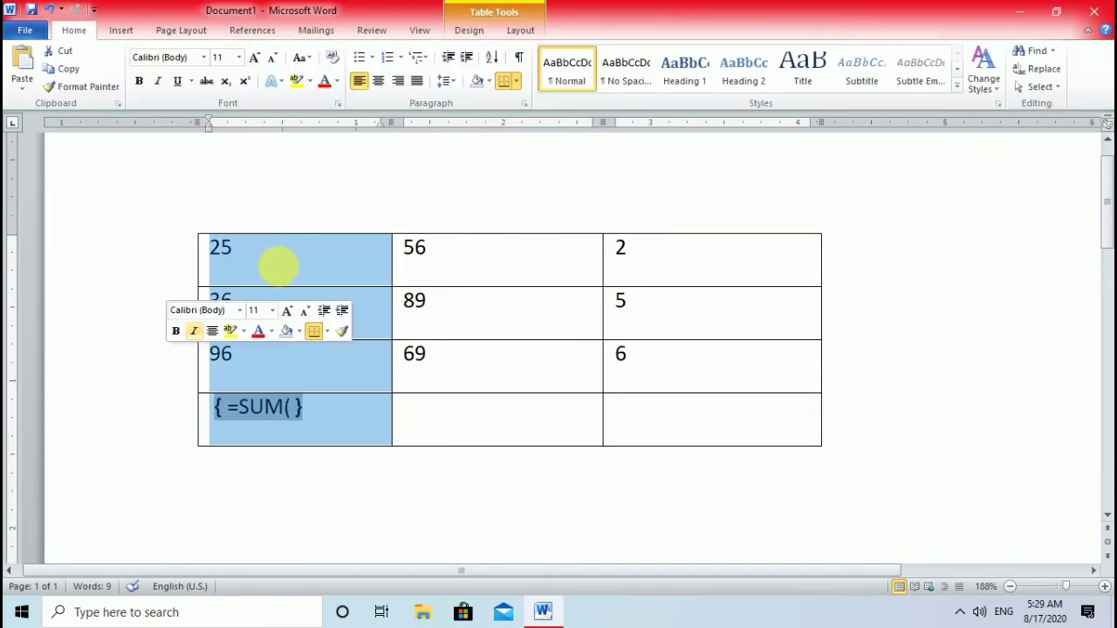
pyautogui.click(177, 439)
pyautogui.click(481, 232)
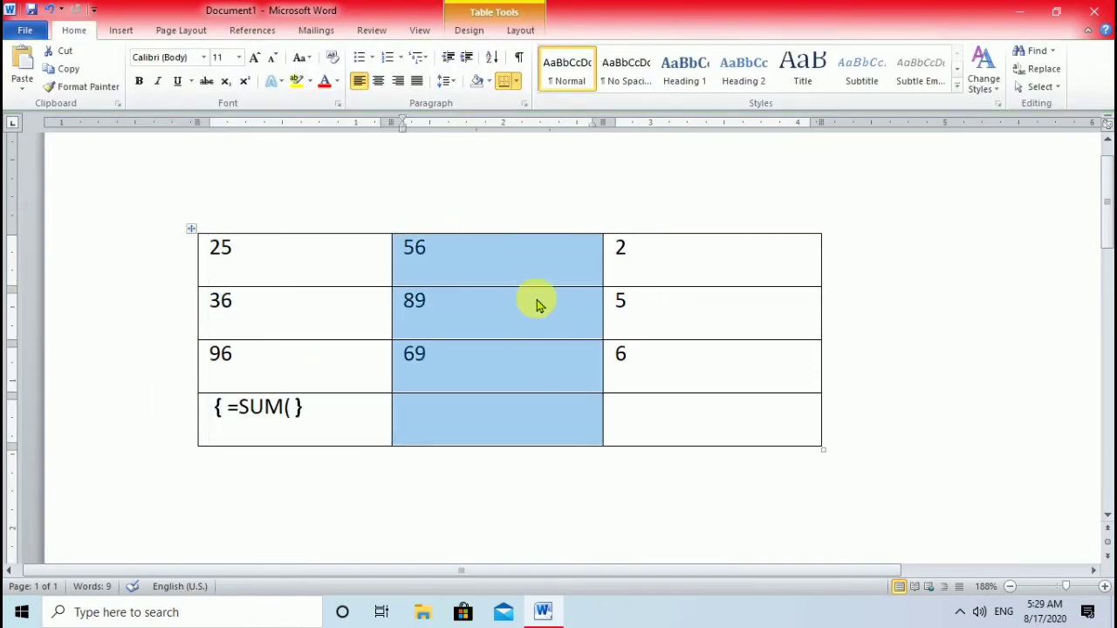
pyautogui.click(699, 223)
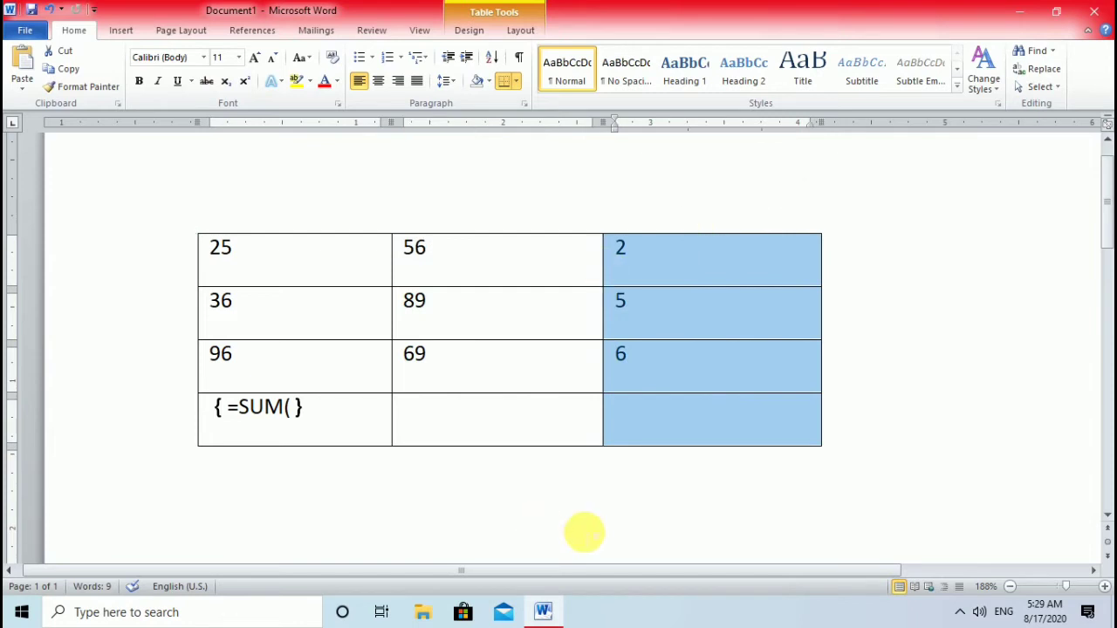
pyautogui.click(584, 532)
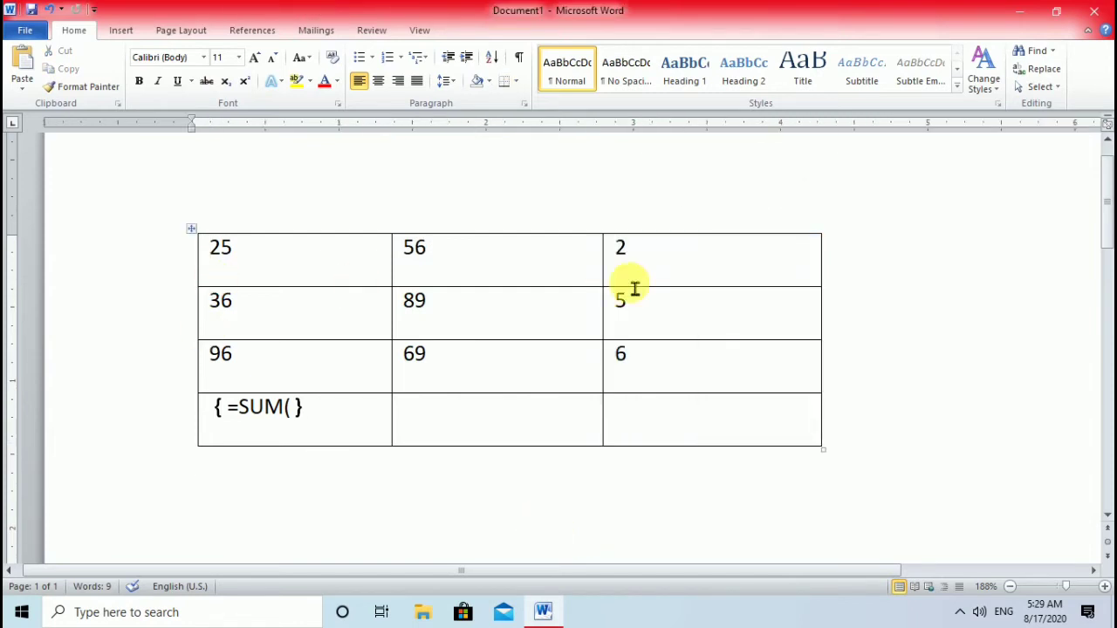
pyautogui.moveTo(249, 334); pyautogui.dragTo(755, 324)
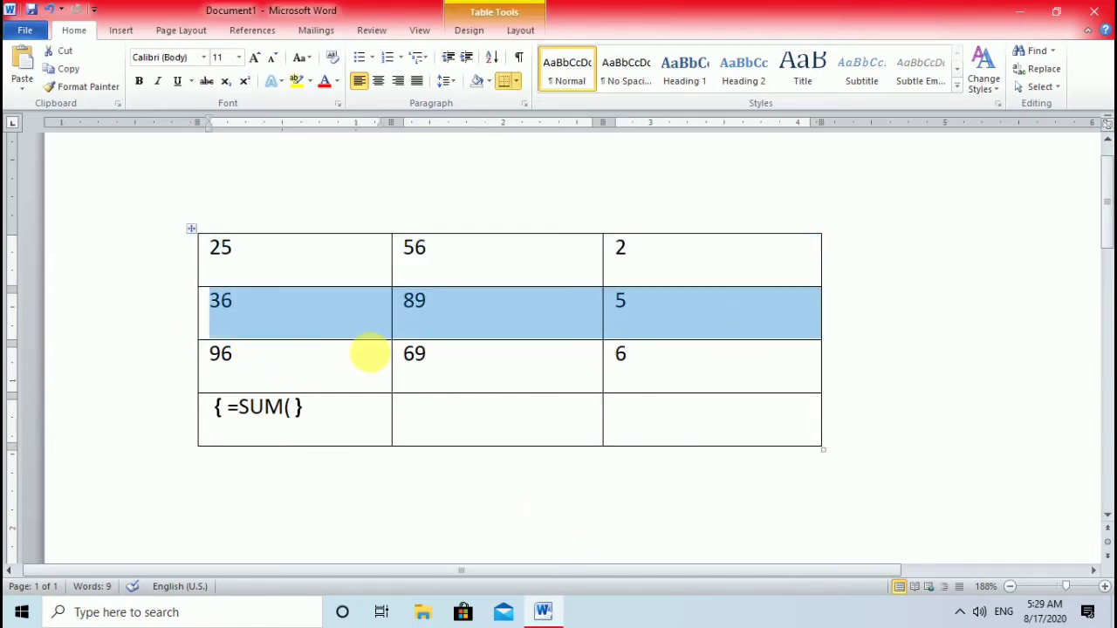
pyautogui.moveTo(252, 367); pyautogui.dragTo(696, 368)
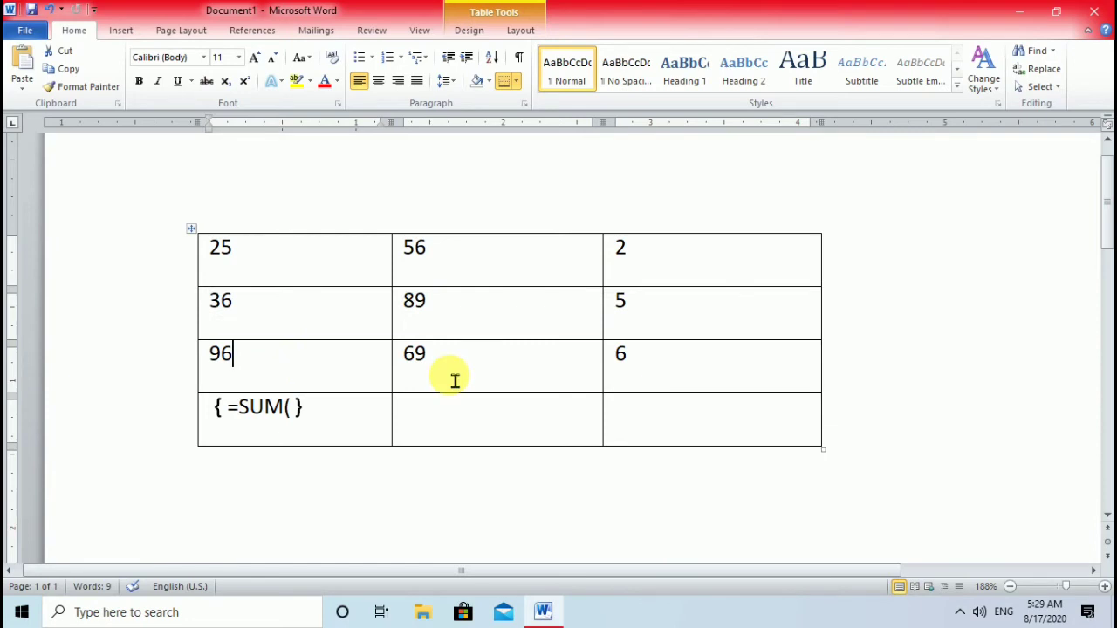
pyautogui.click(471, 501)
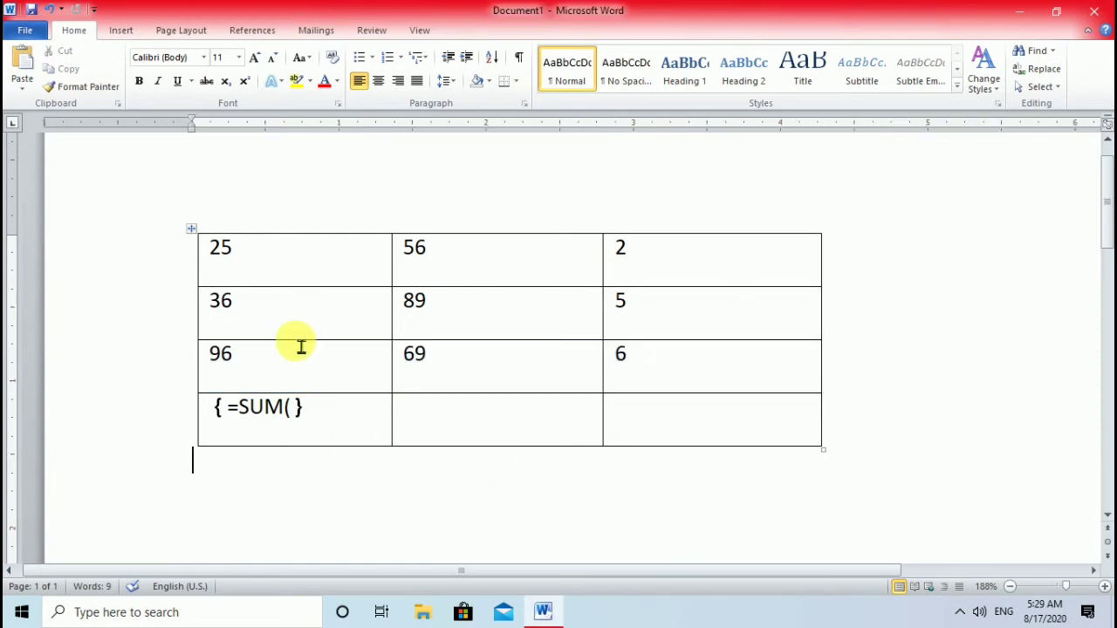
pyautogui.click(244, 235)
pyautogui.doubleClick(232, 222)
pyautogui.doubleClick(170, 350)
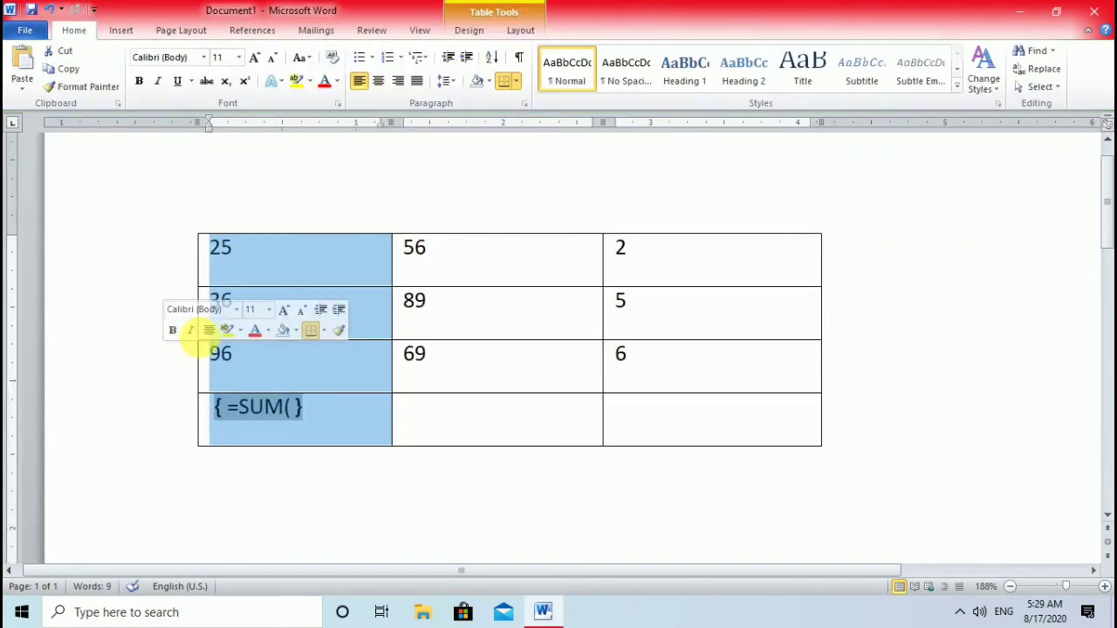
pyautogui.click(147, 377)
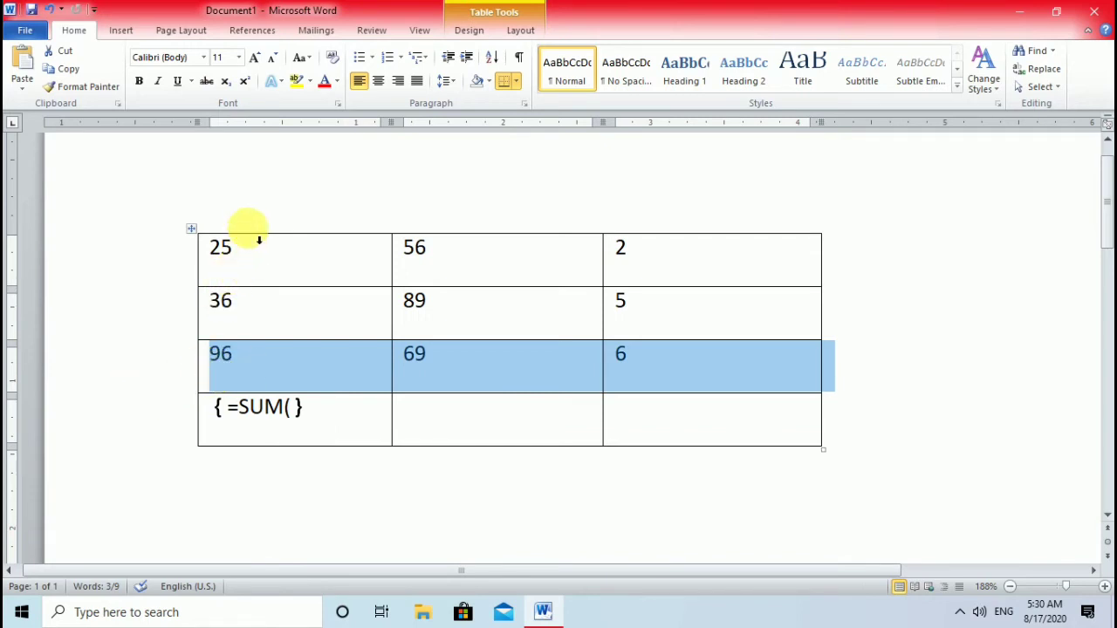
# Step: Complete the bottom-left field as =SUM(A1:A3) and update it to show 157
pyautogui.click(287, 481)
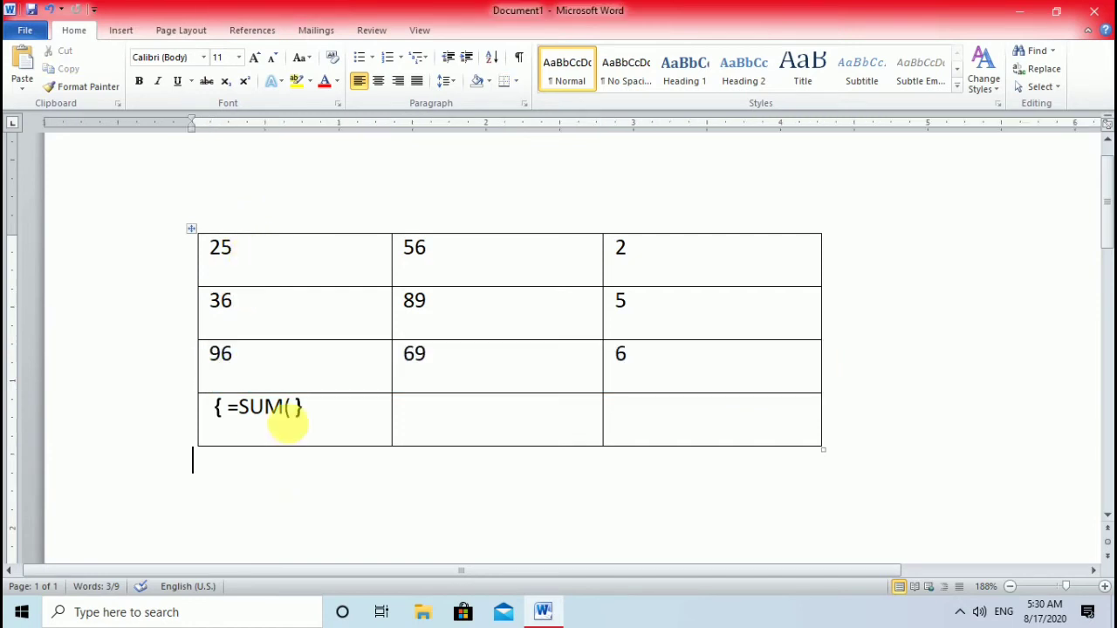
pyautogui.click(298, 409)
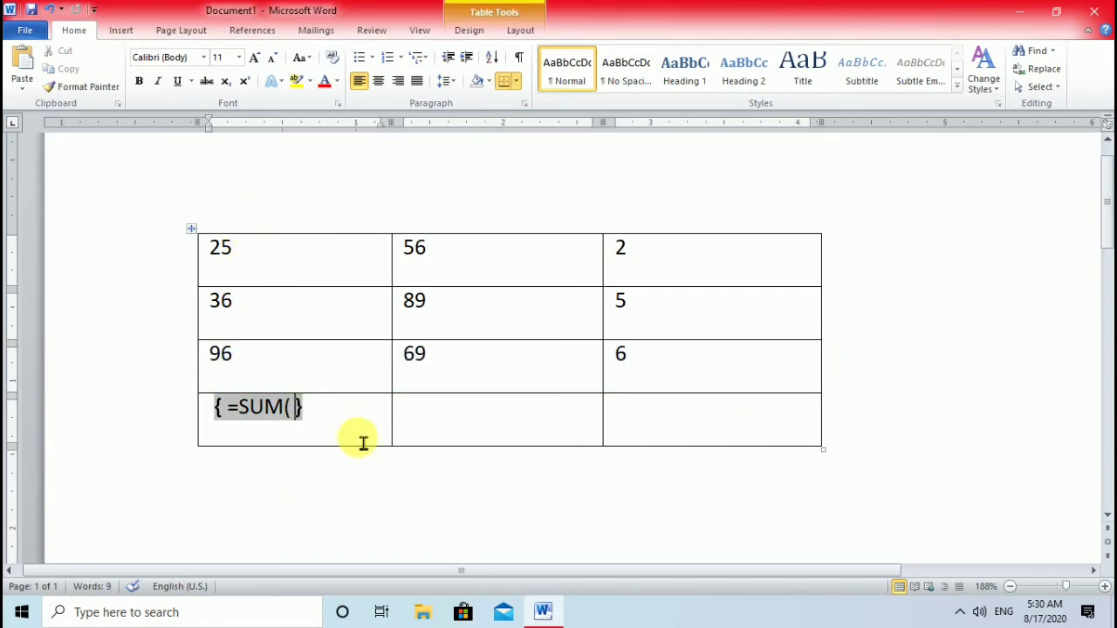
pyautogui.doubleClick(293, 409)
pyautogui.click(288, 406)
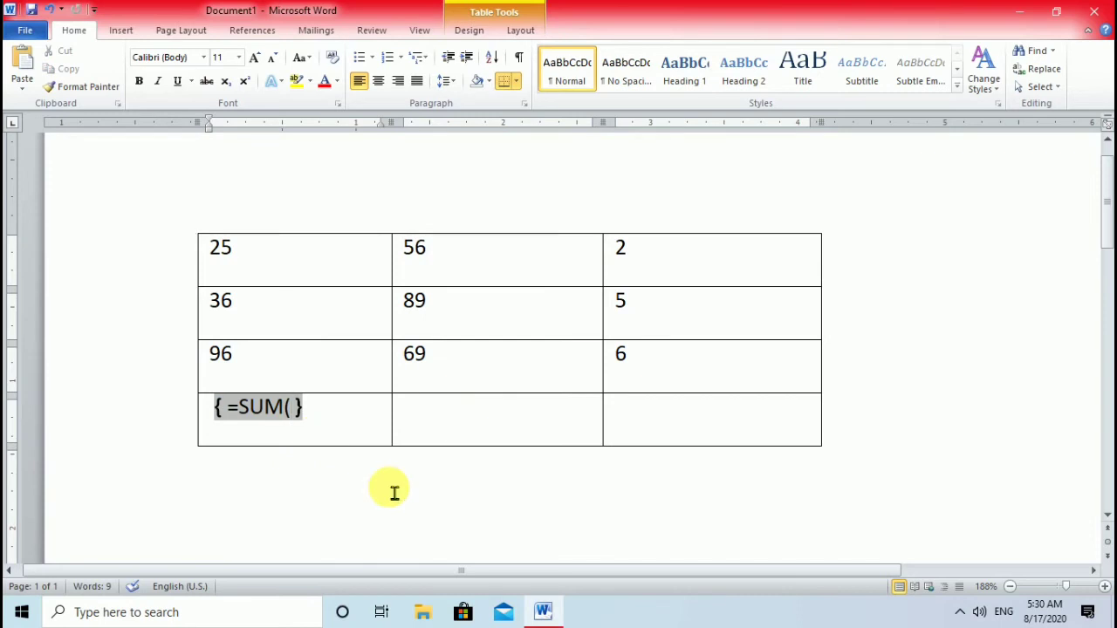
pyautogui.write('A1')
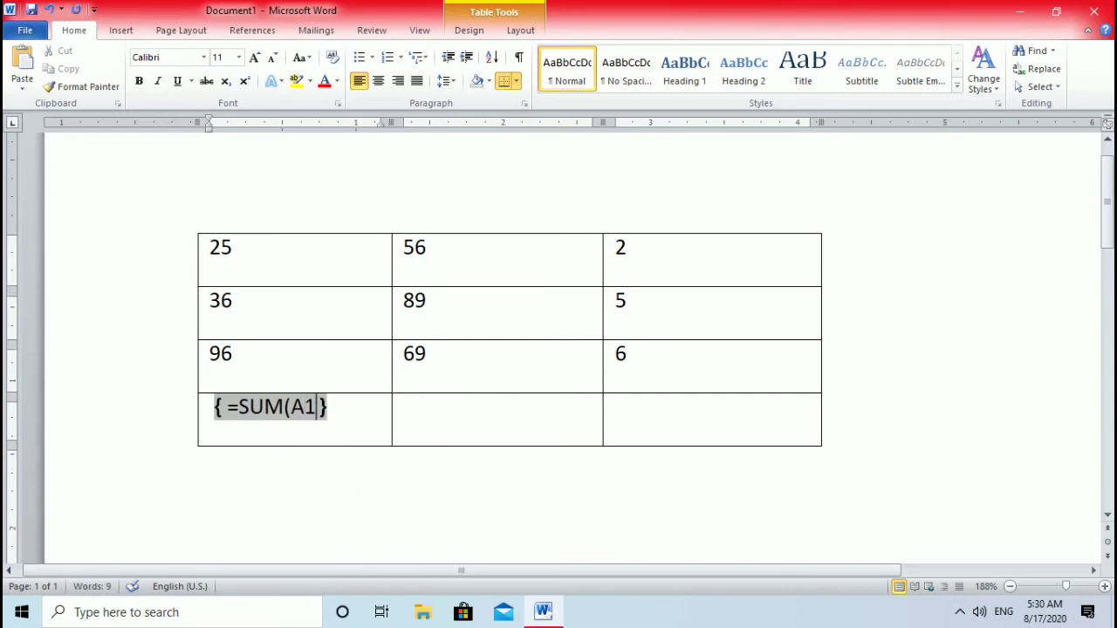
pyautogui.write(':A')
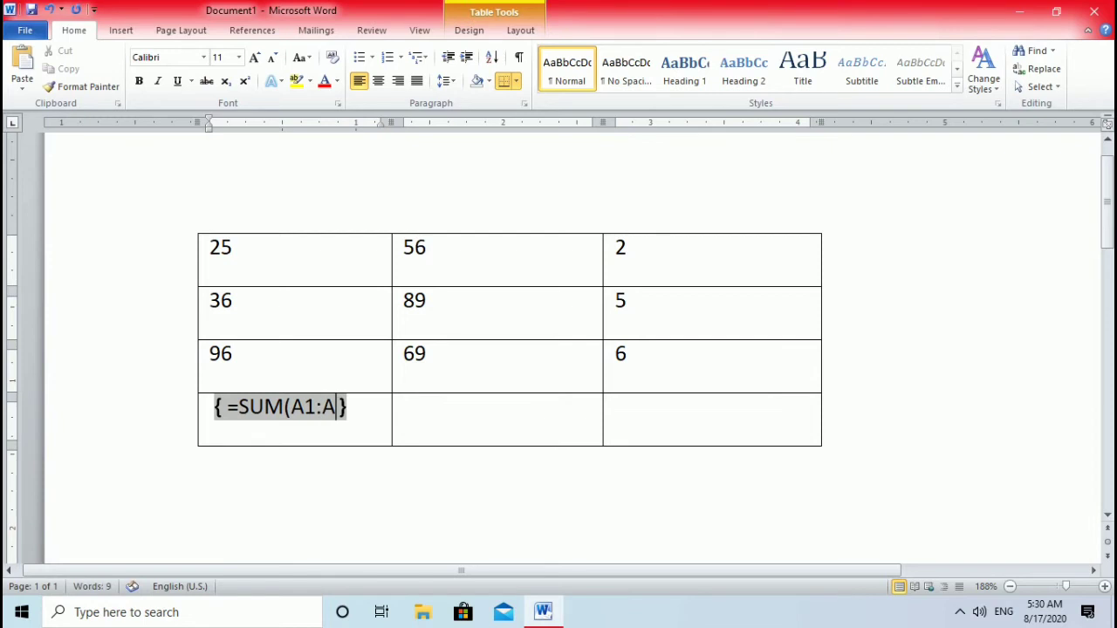
pyautogui.write('3')
pyautogui.write(')')
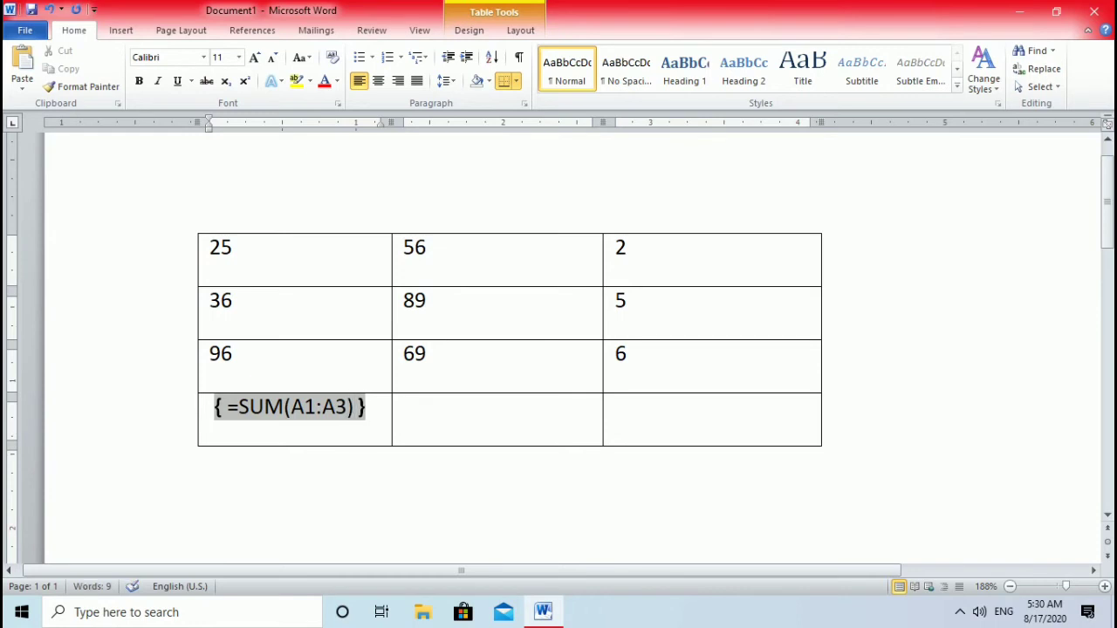
pyautogui.press('F9')
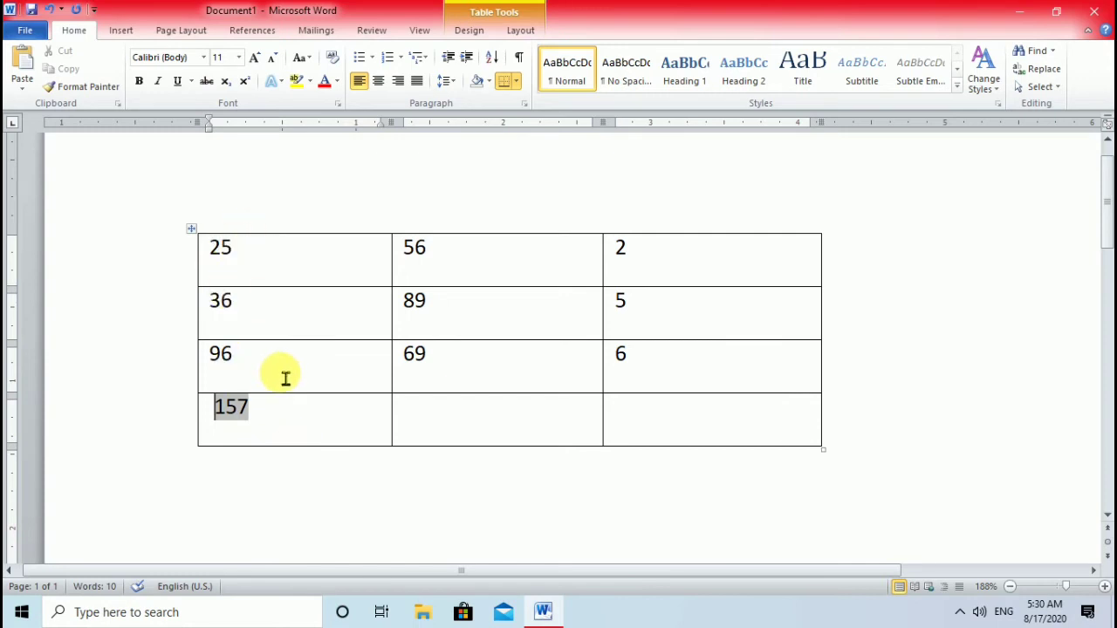
# Step: Add a =SUM(B1:B3) field in the bottom-middle cell, updated to show 214
pyautogui.click(436, 419)
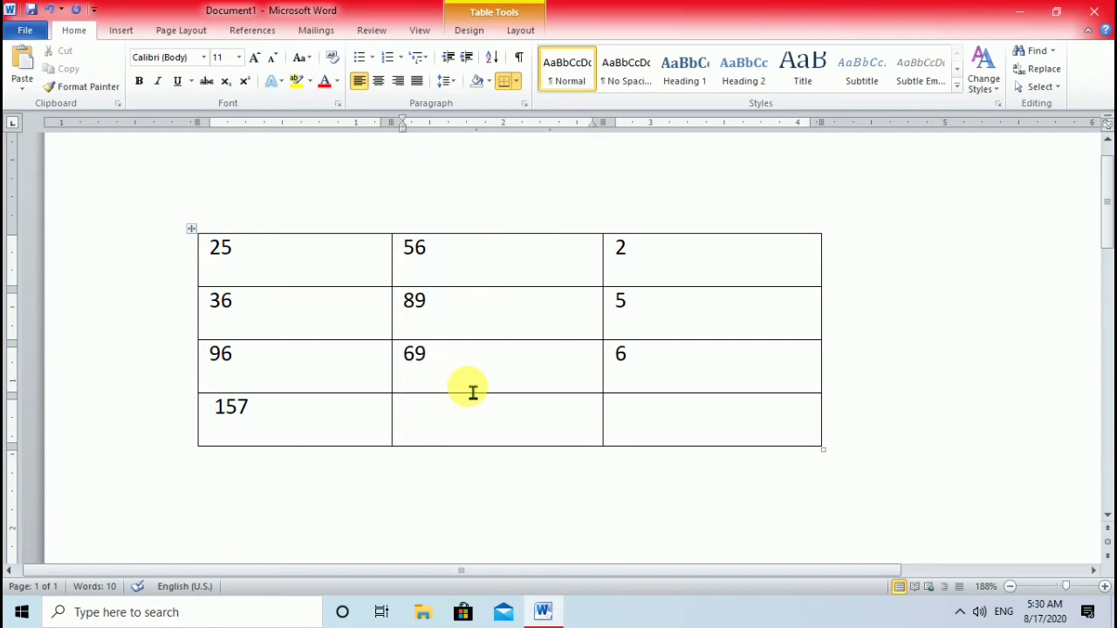
pyautogui.hotkey('ctrl', 'F9')
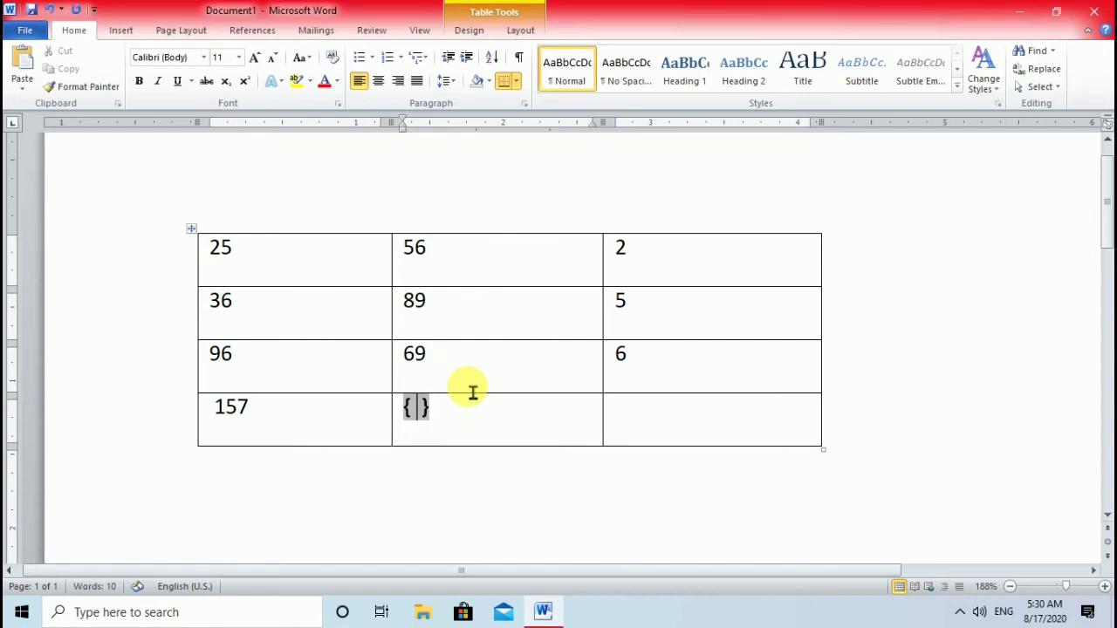
pyautogui.write('=')
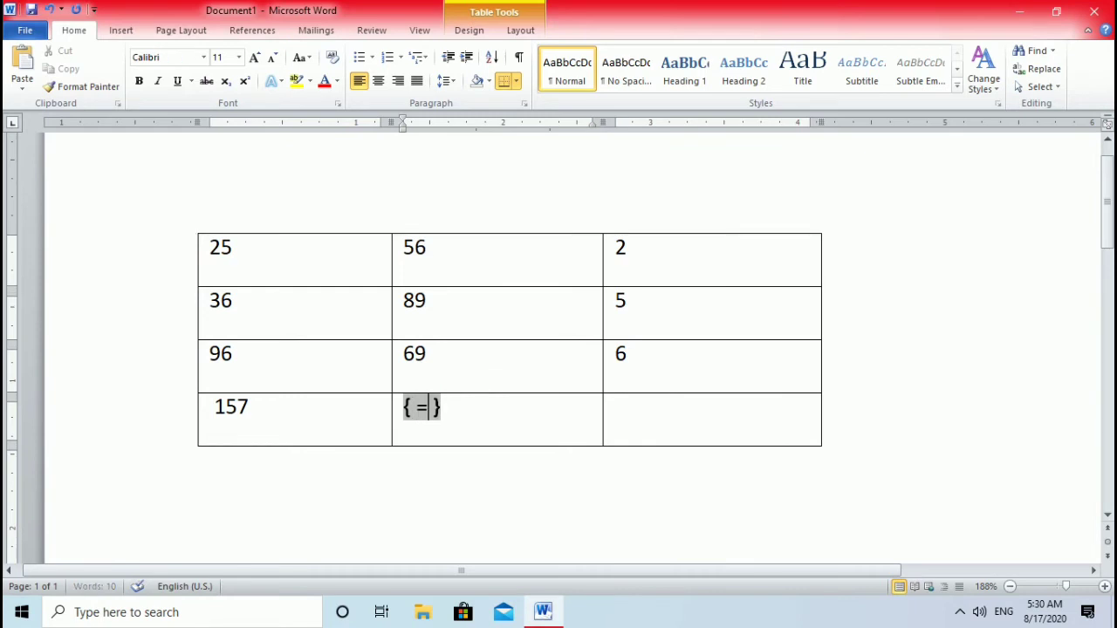
pyautogui.write('SUM')
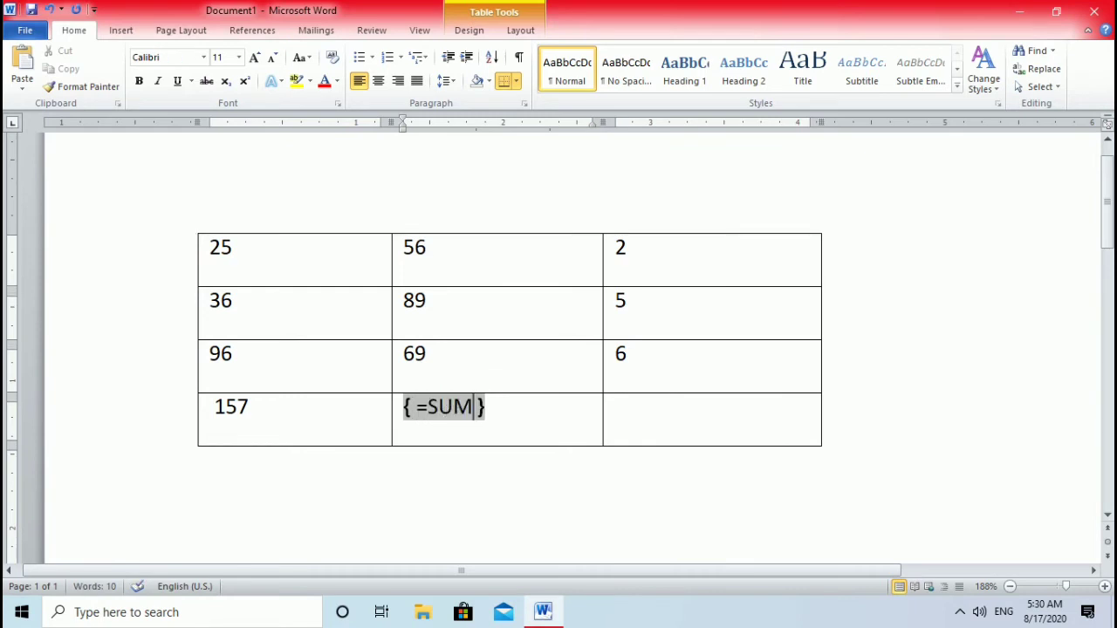
pyautogui.write('(')
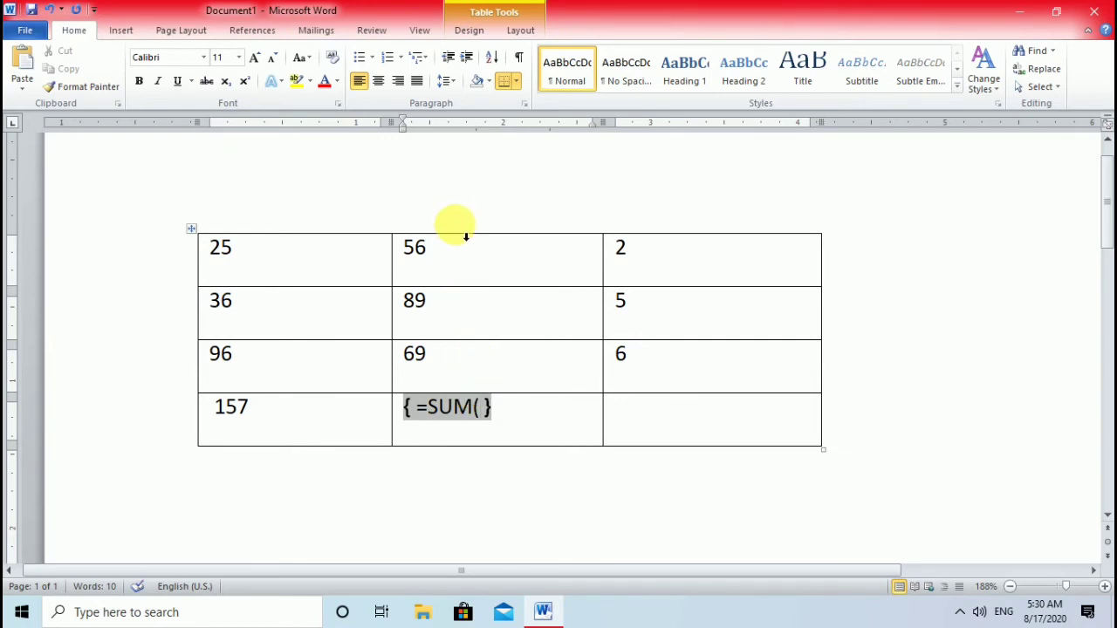
pyautogui.write('B1')
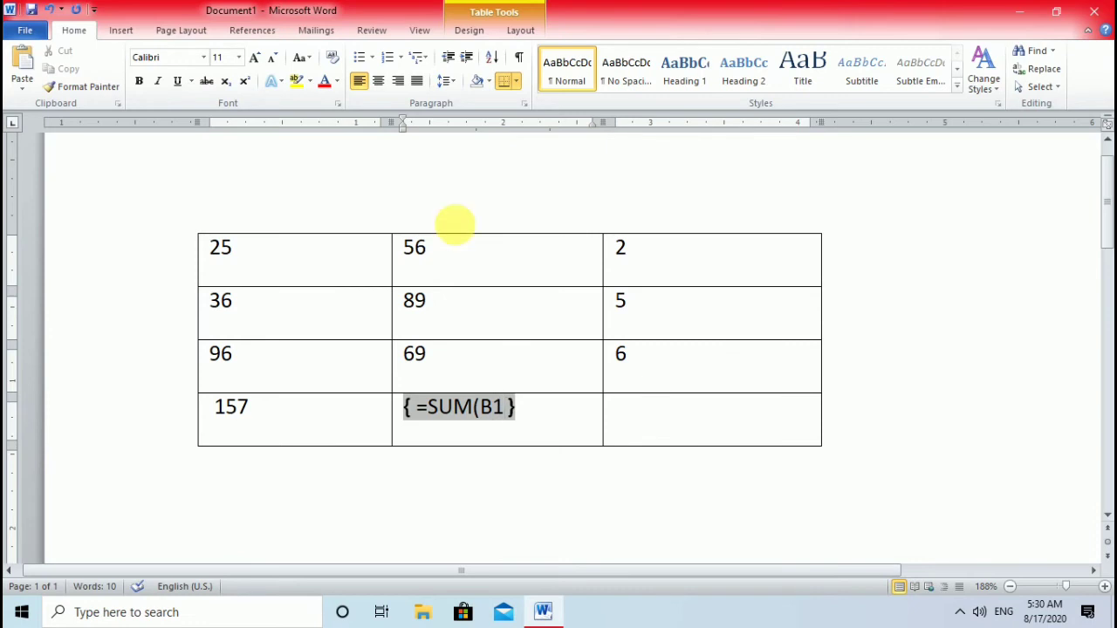
pyautogui.write(':B3')
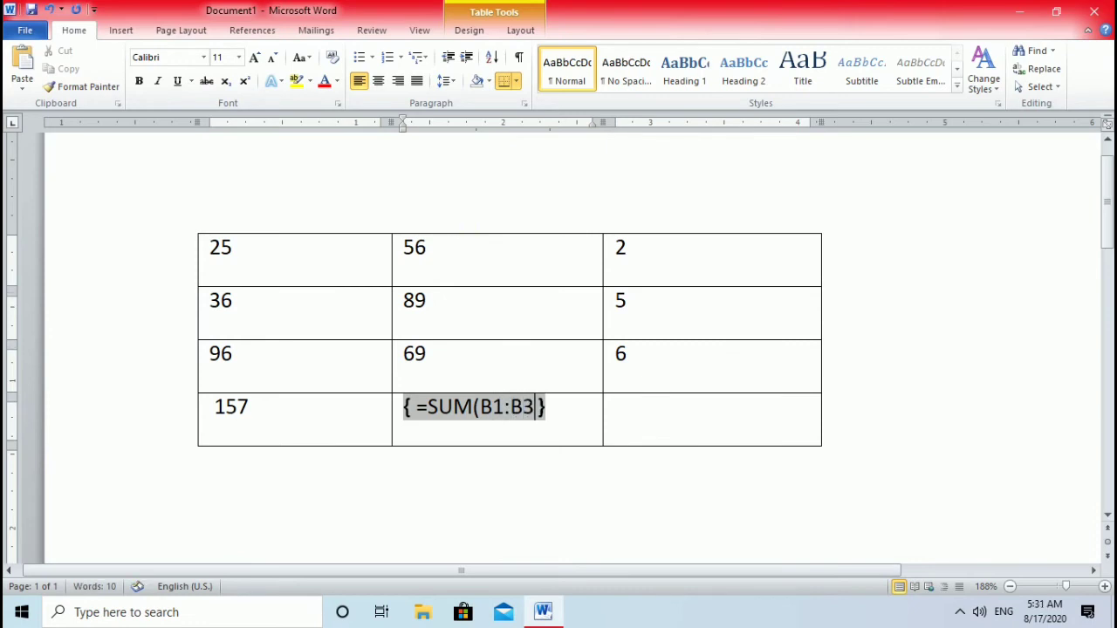
pyautogui.write(')')
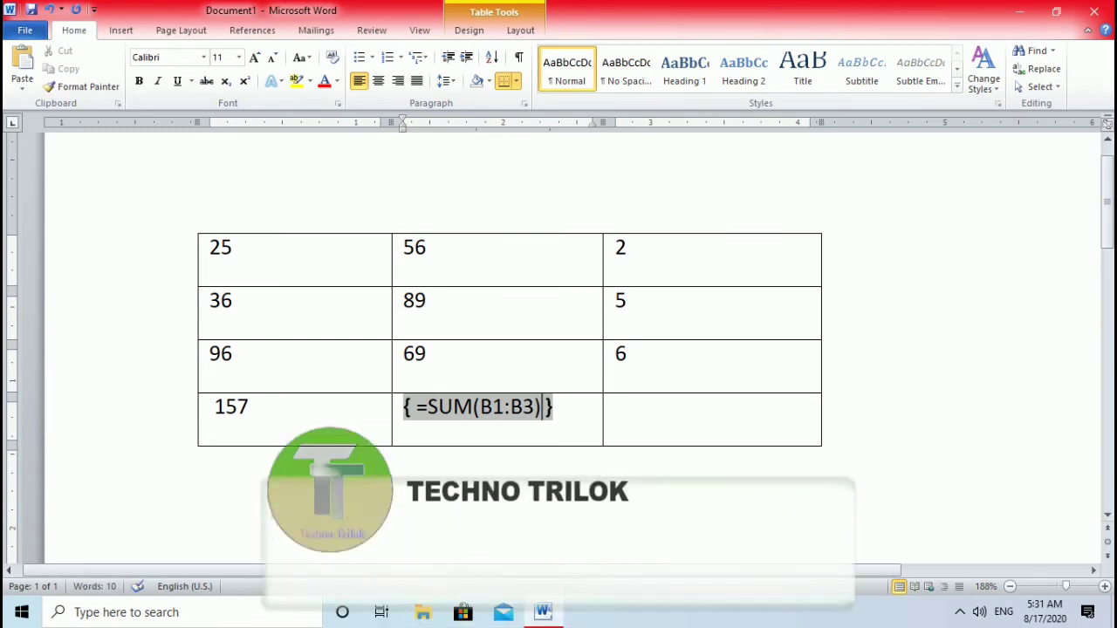
pyautogui.press('F9')
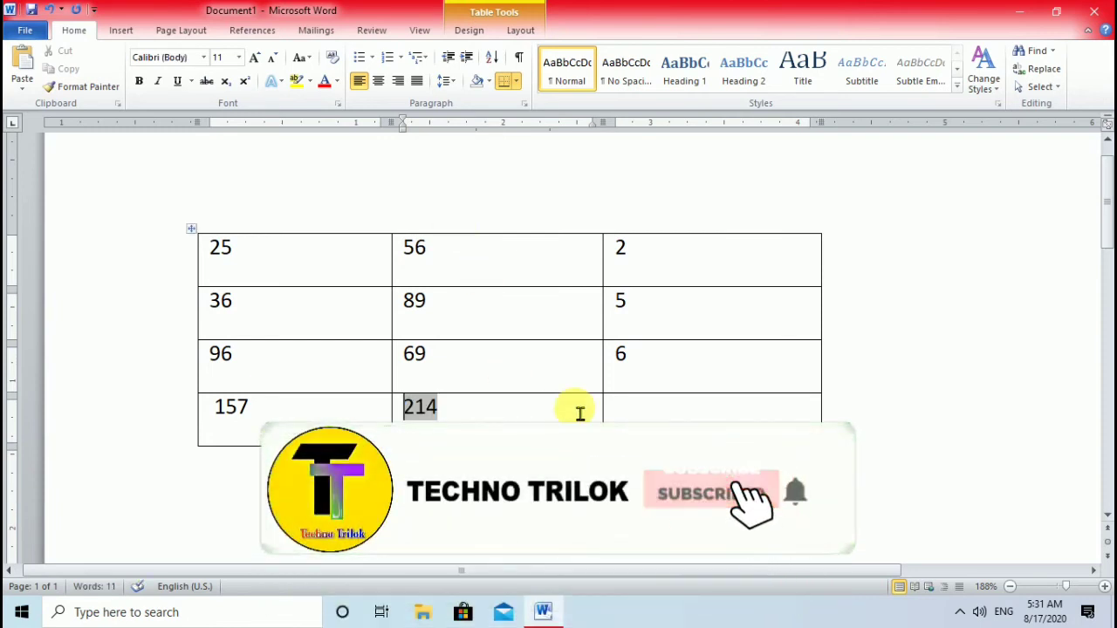
# Step: Add a =SUM(C1:C3) field in the bottom-right cell, updated to show 13
pyautogui.click(624, 418)
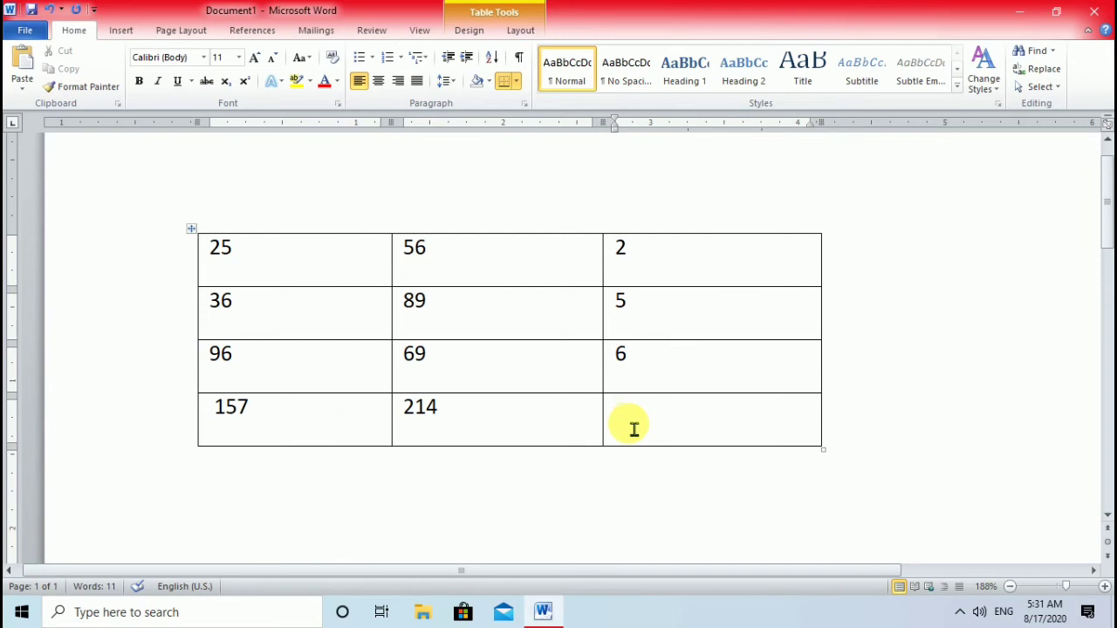
pyautogui.hotkey('ctrl', 'F9')
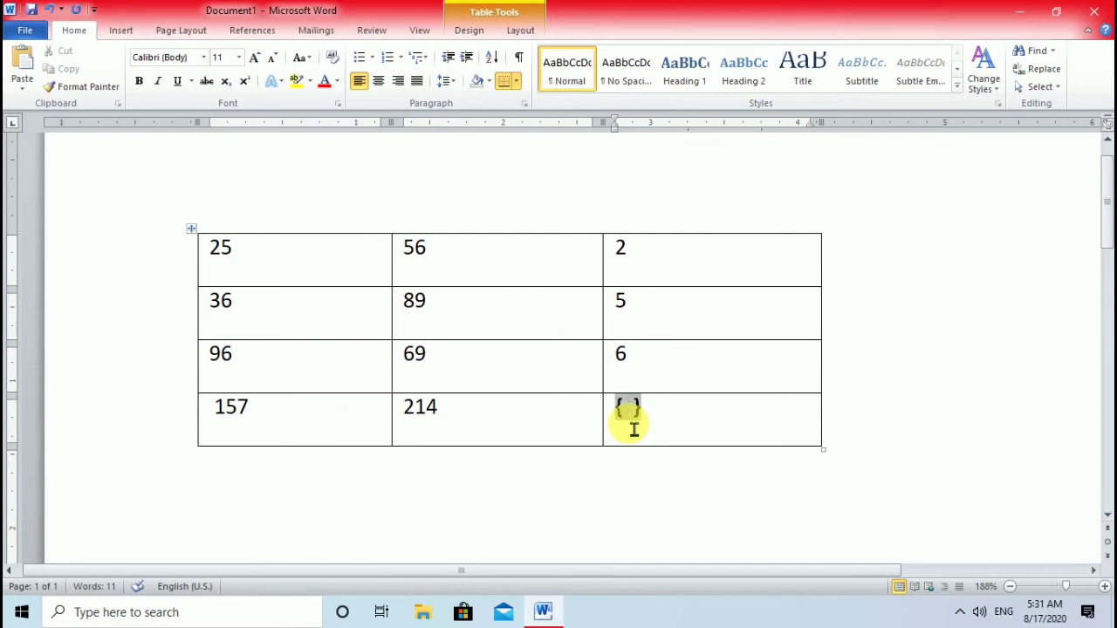
pyautogui.write('=SU ')
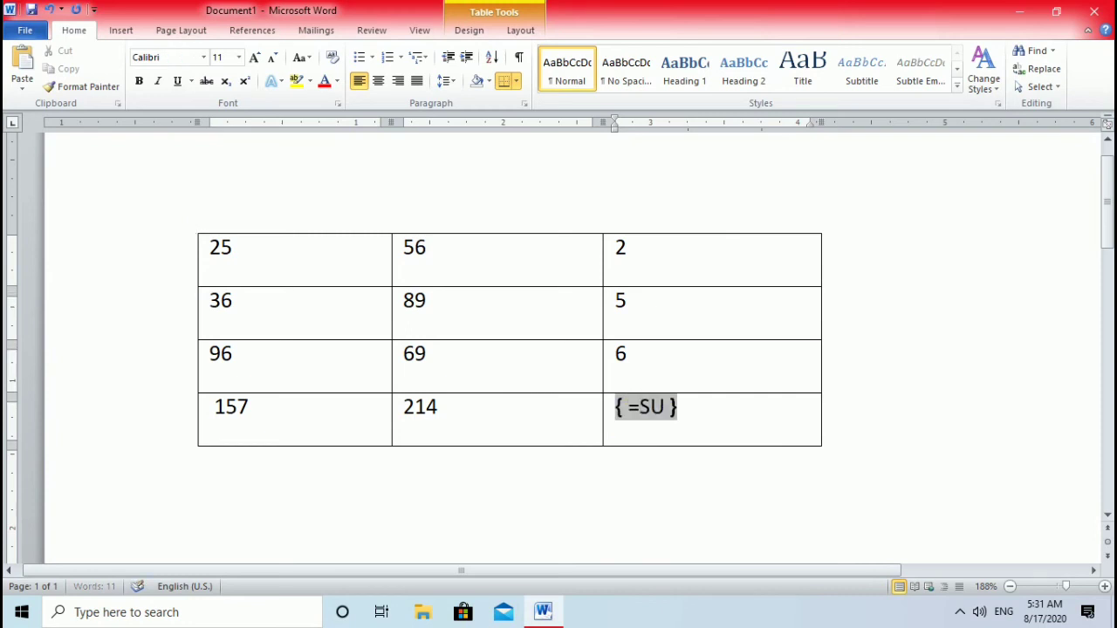
pyautogui.write('M')
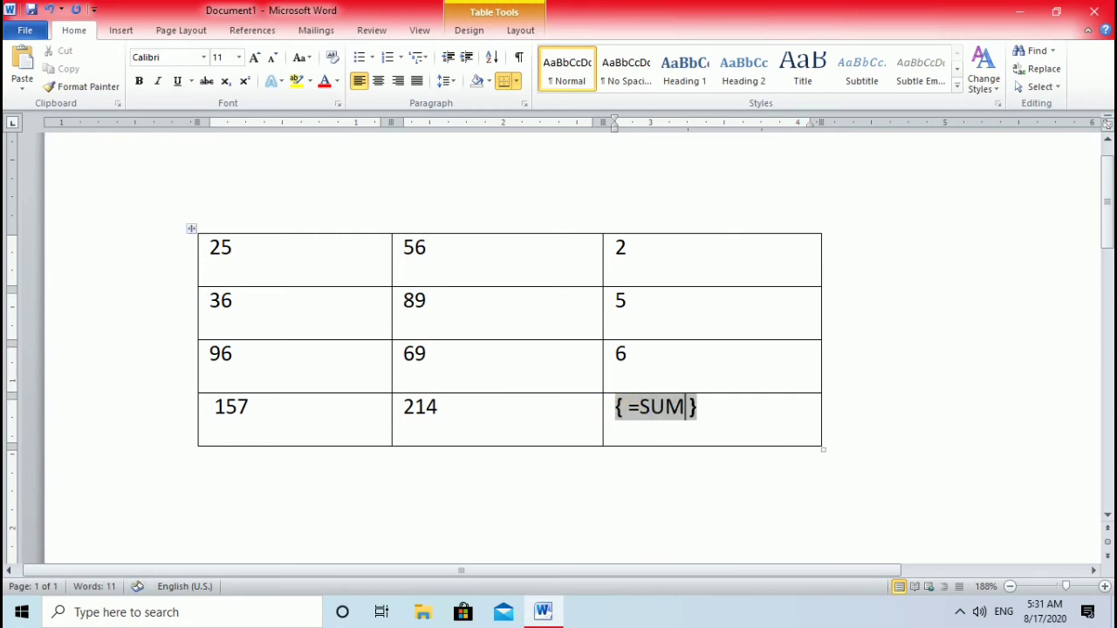
pyautogui.write('(')
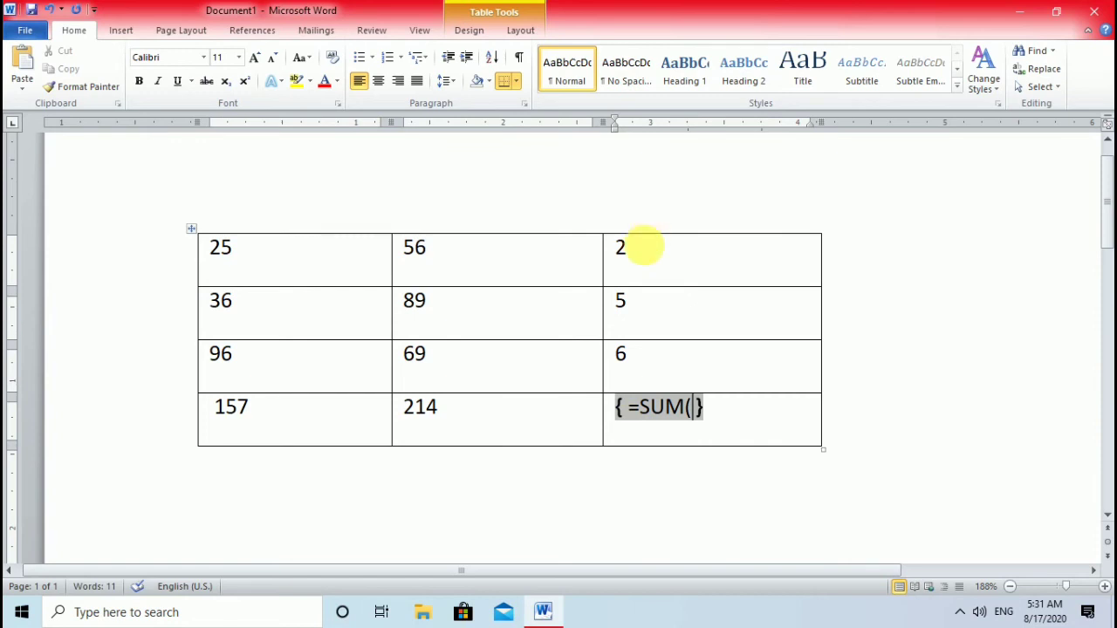
pyautogui.write('C1')
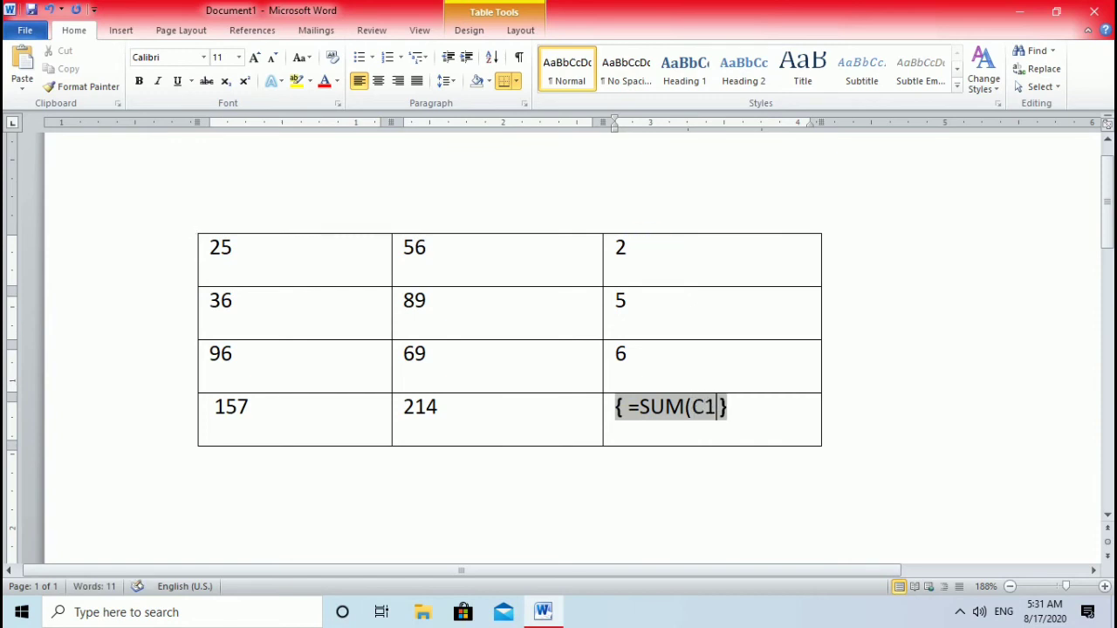
pyautogui.write(':')
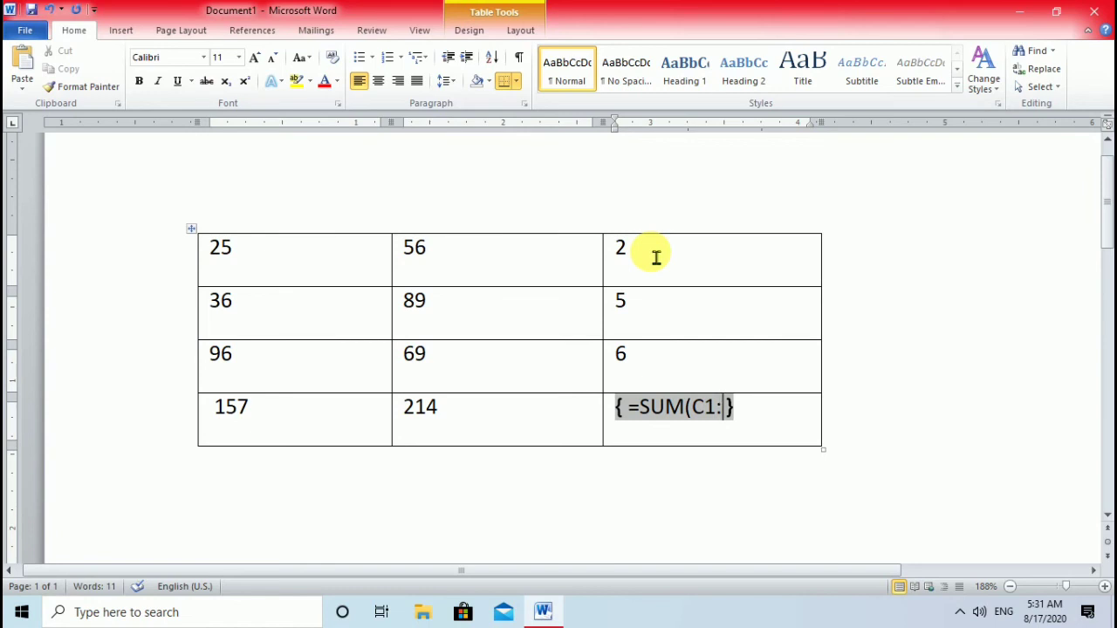
pyautogui.write('C')
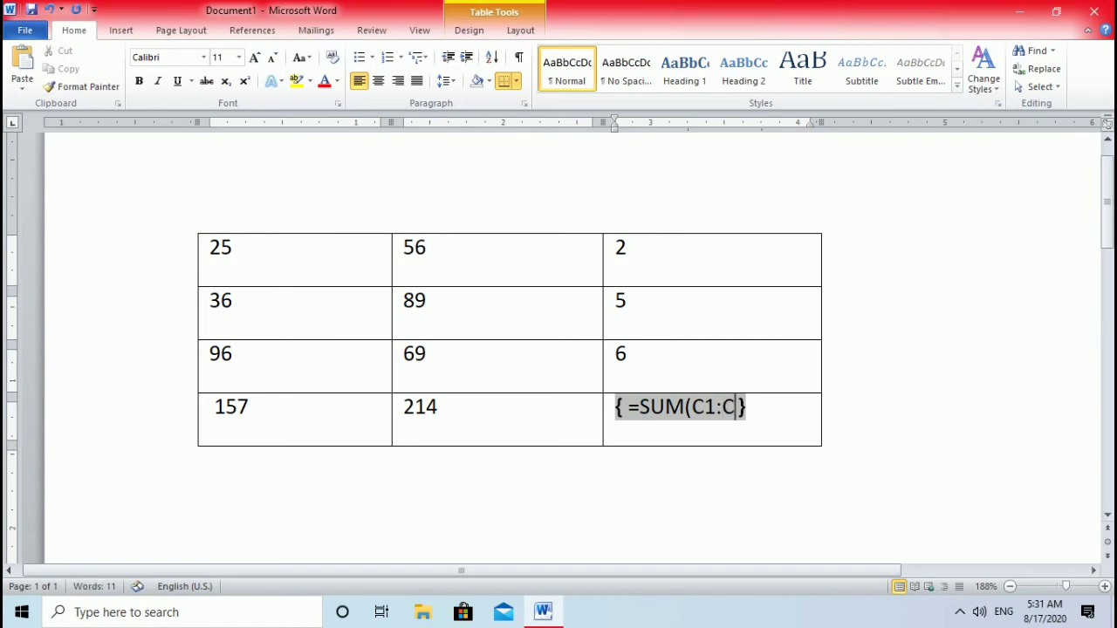
pyautogui.write('3')
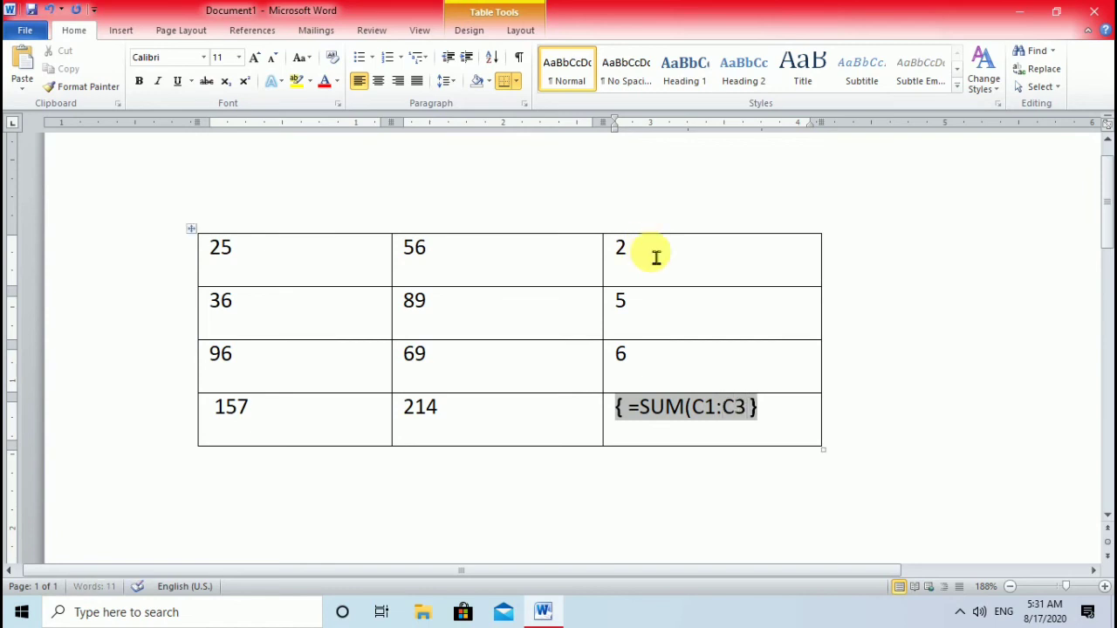
pyautogui.write(')')
pyautogui.press('F9')
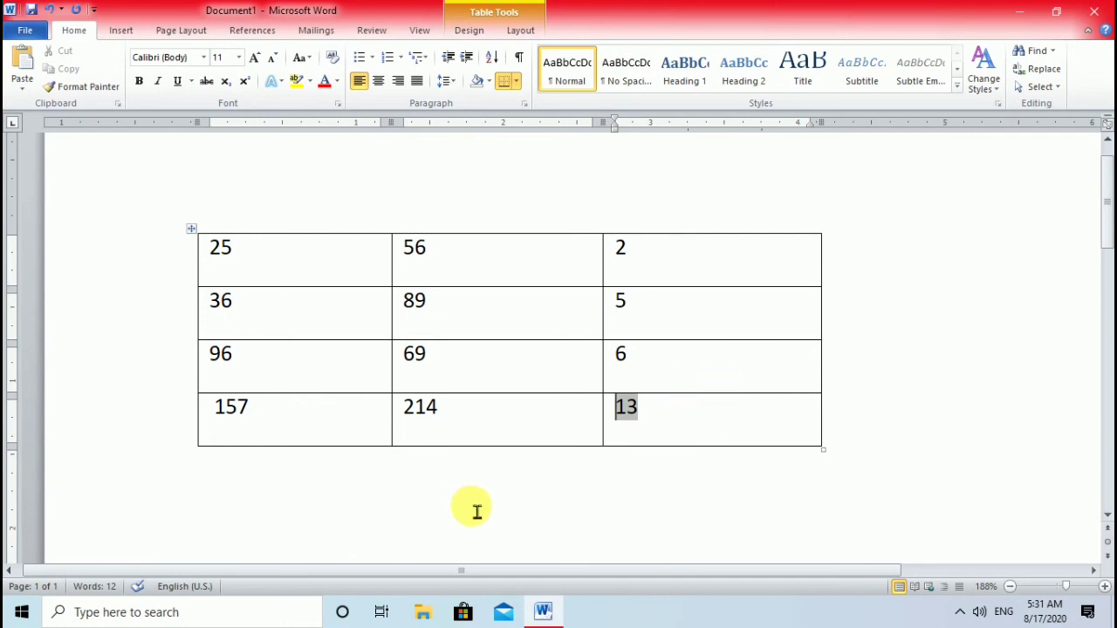
pyautogui.click(425, 494)
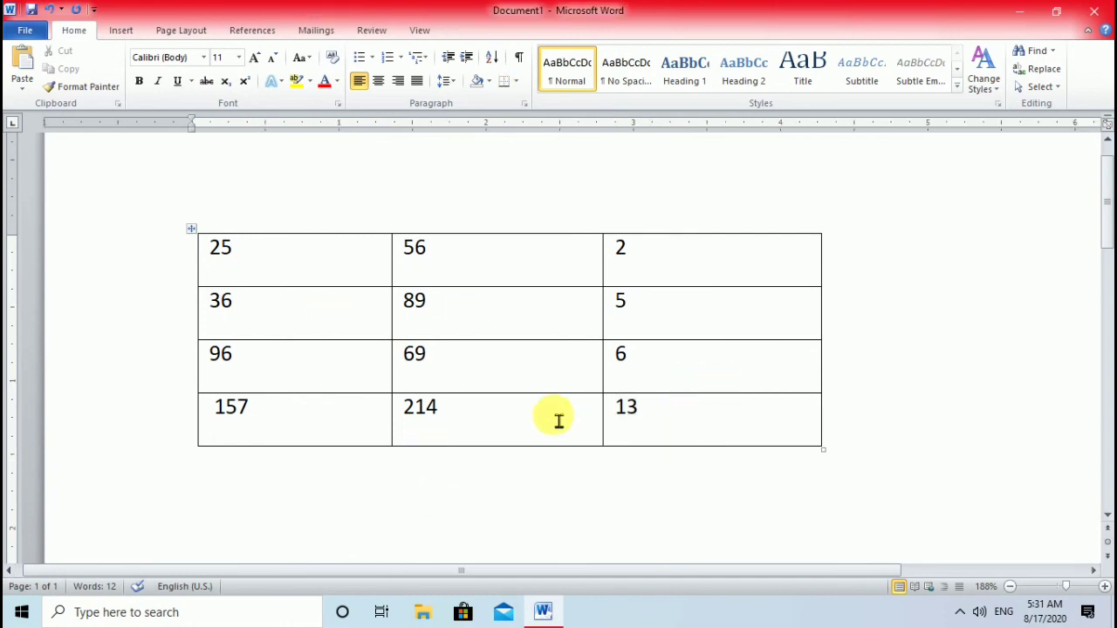